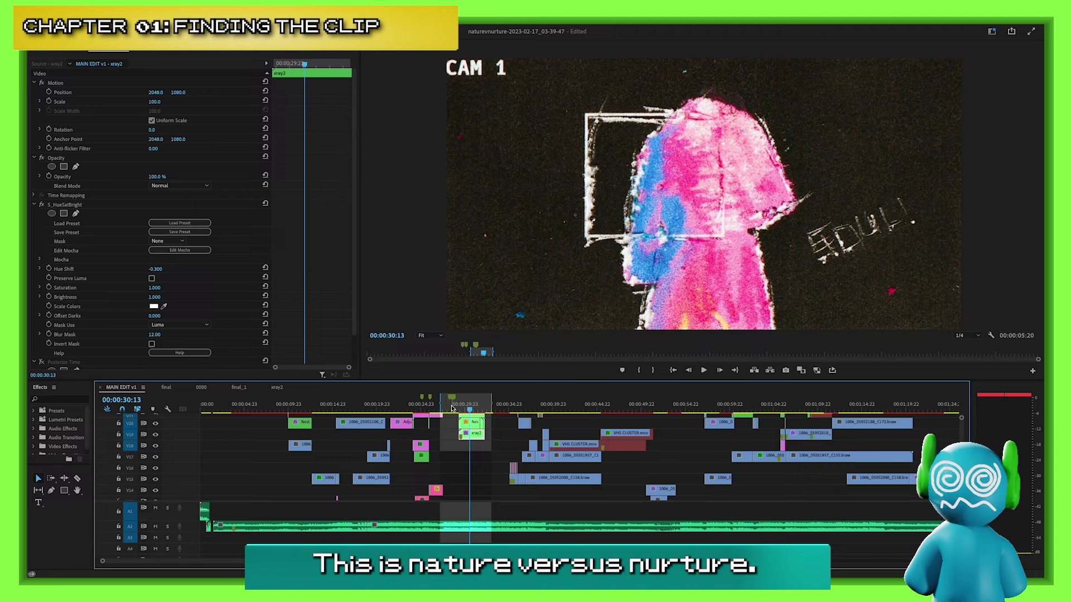
Play back the finished textured effect around the xray2 clip in the MAIN EDIT v1 sequence, starting shortly before it.
drag(451, 409, 462, 410)
key(space)
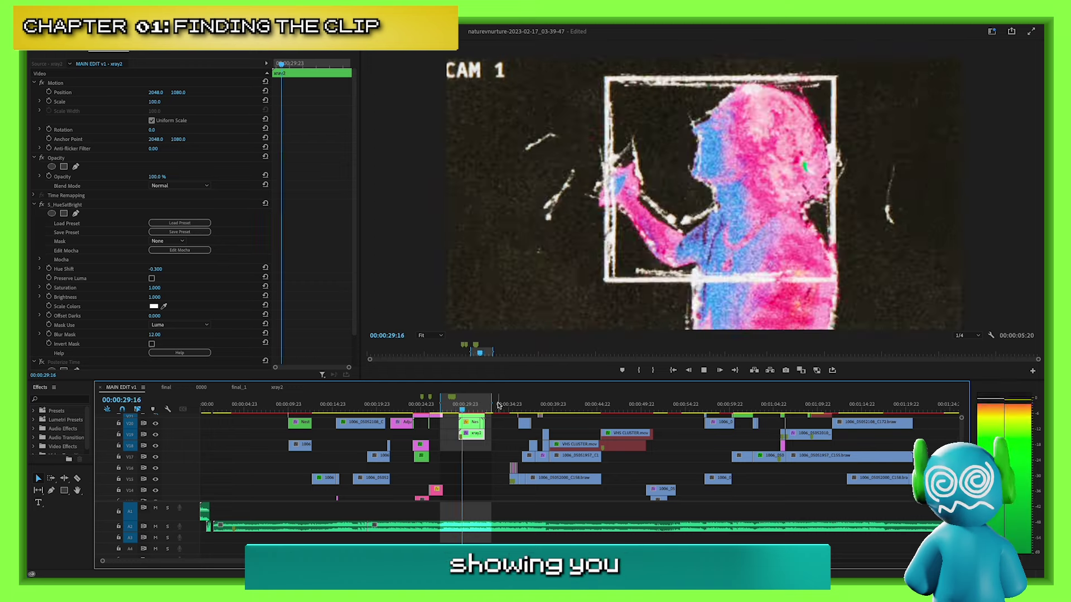
click(449, 405)
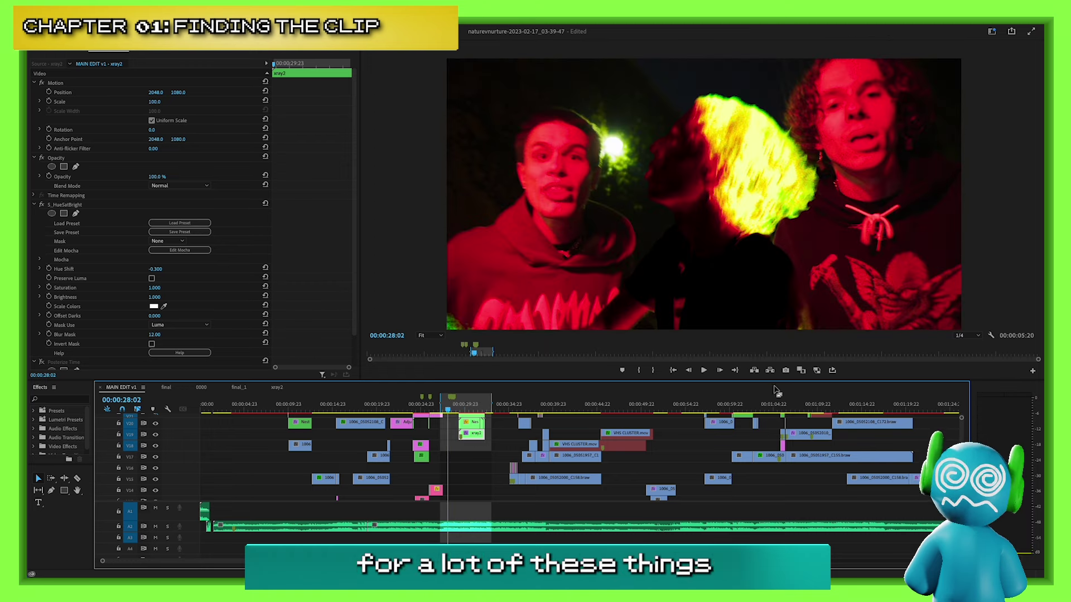
click(704, 370)
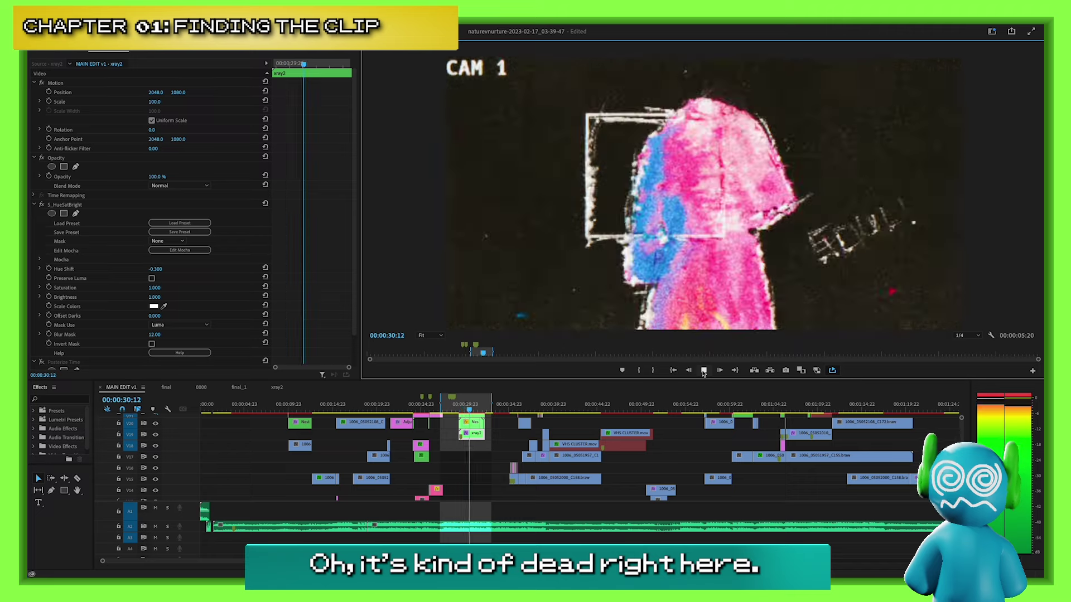
click(466, 453)
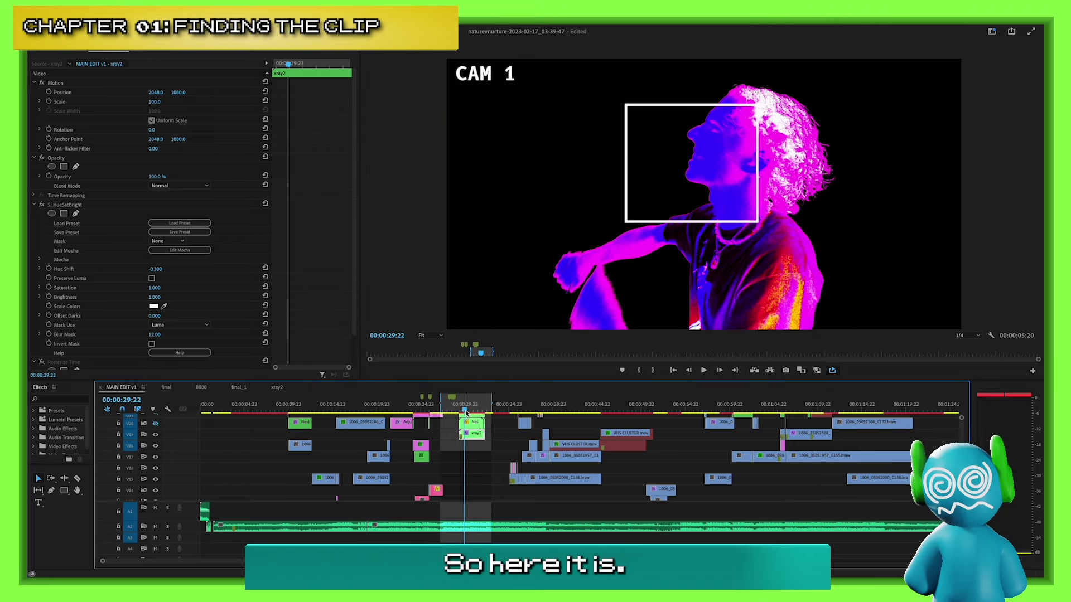
Review the untextured xray2 clip with its white tracking box by scrubbing and playing through its frames.
click(40, 205)
click(39, 205)
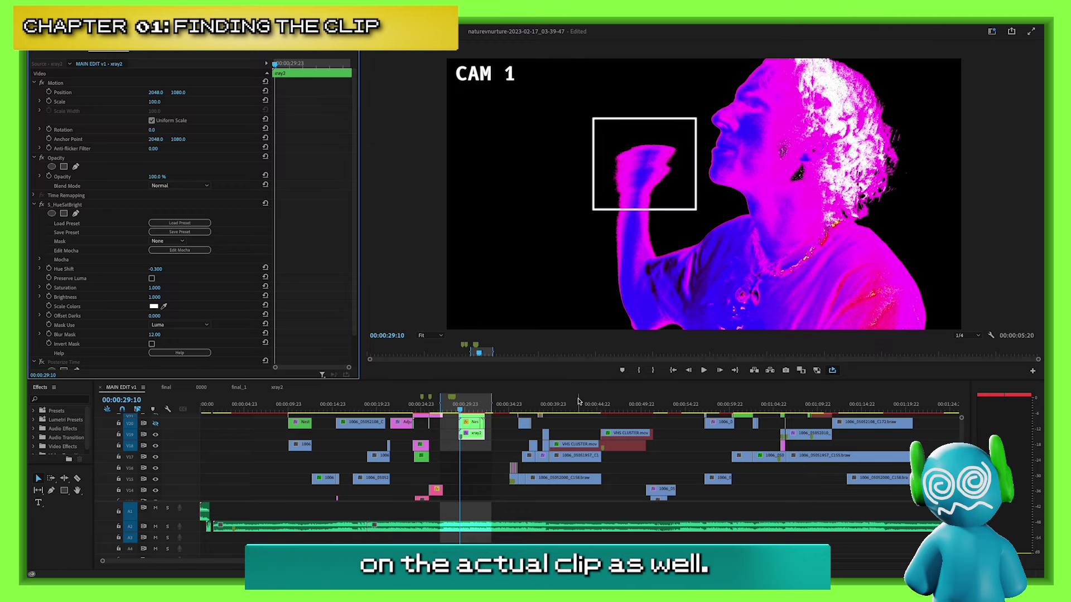
click(456, 411)
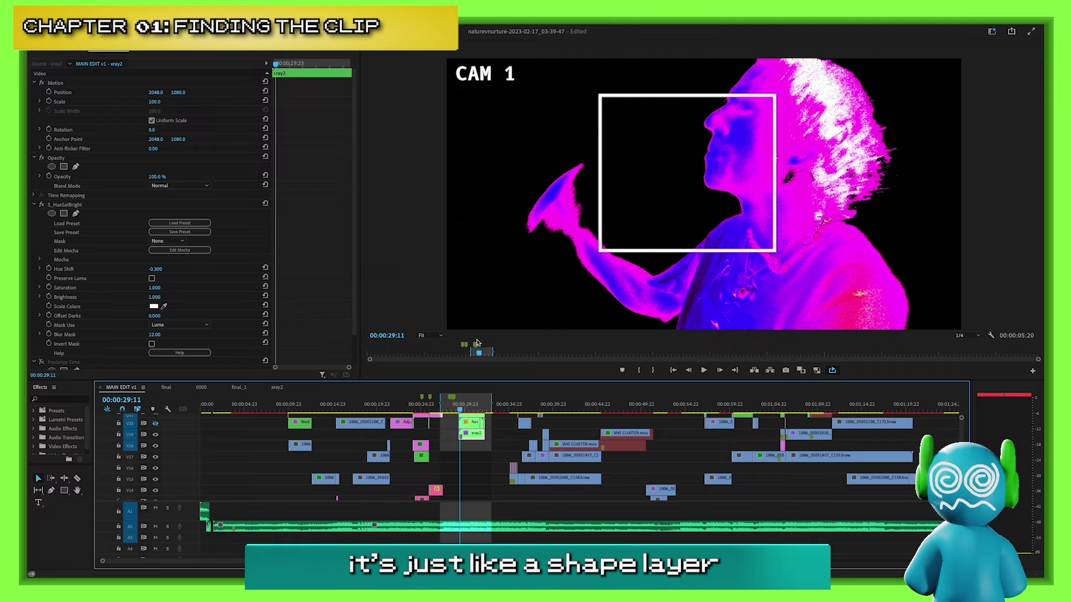
drag(460, 410, 451, 410)
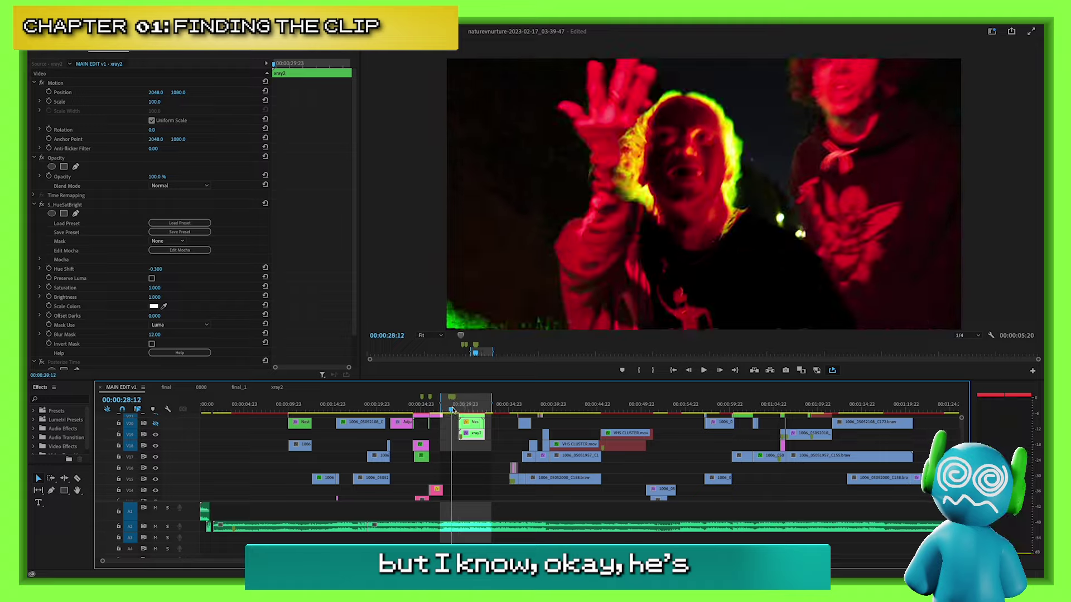
key(space)
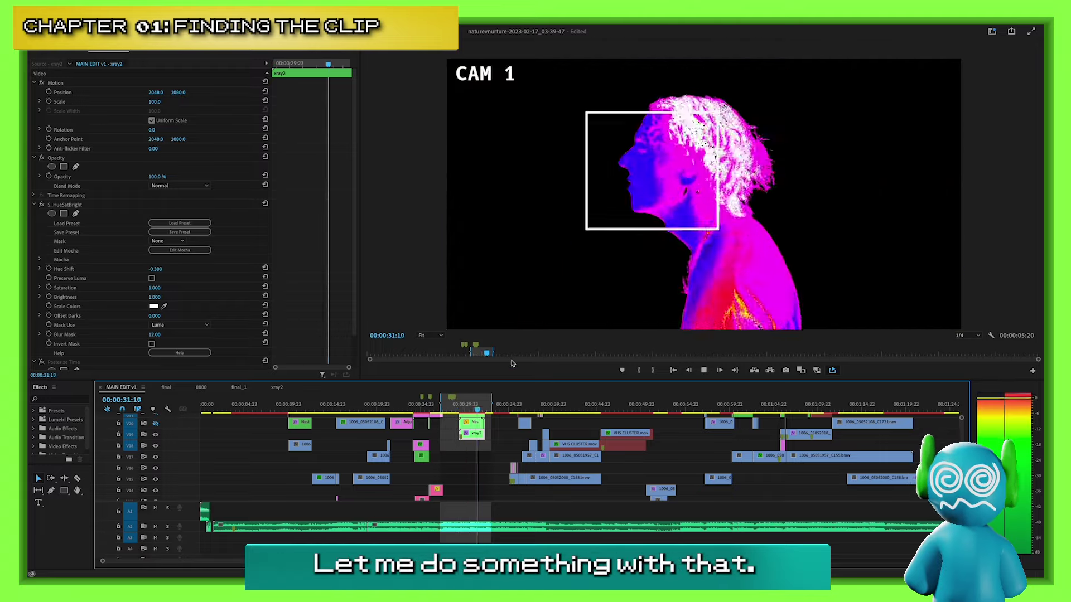
click(478, 406)
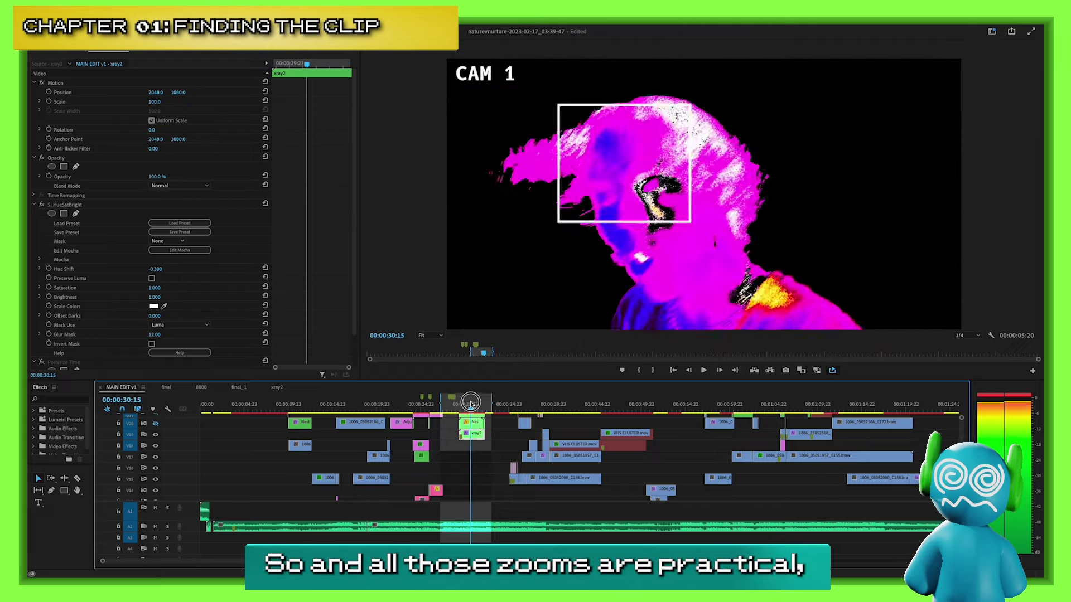
drag(478, 406, 460, 410)
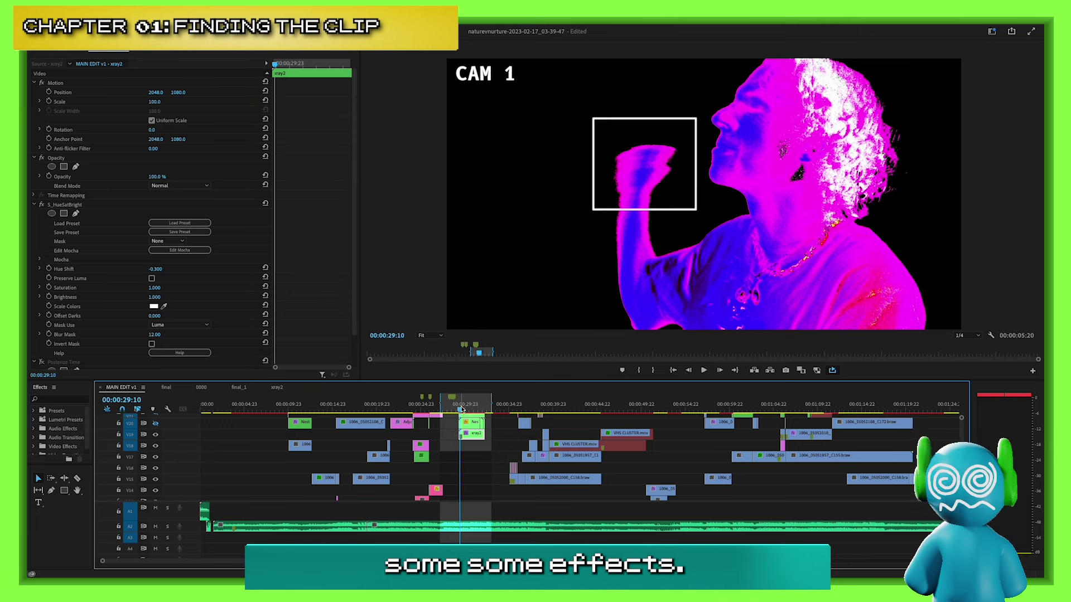
drag(461, 410, 475, 418)
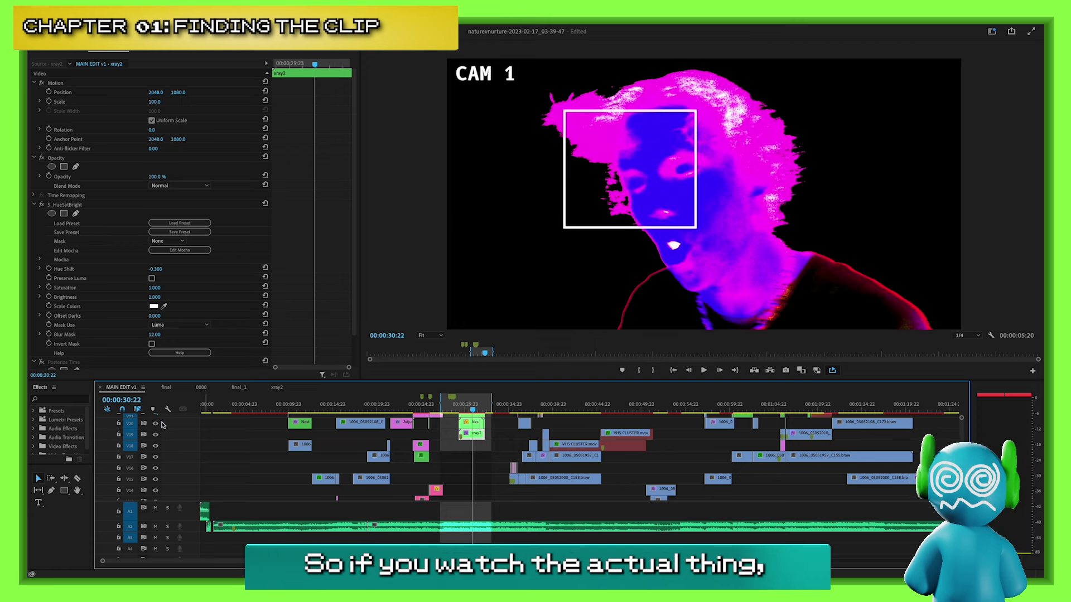
Compare the finished textured look with the untextured version and return to the first frames of xray2.
key(space)
click(883, 98)
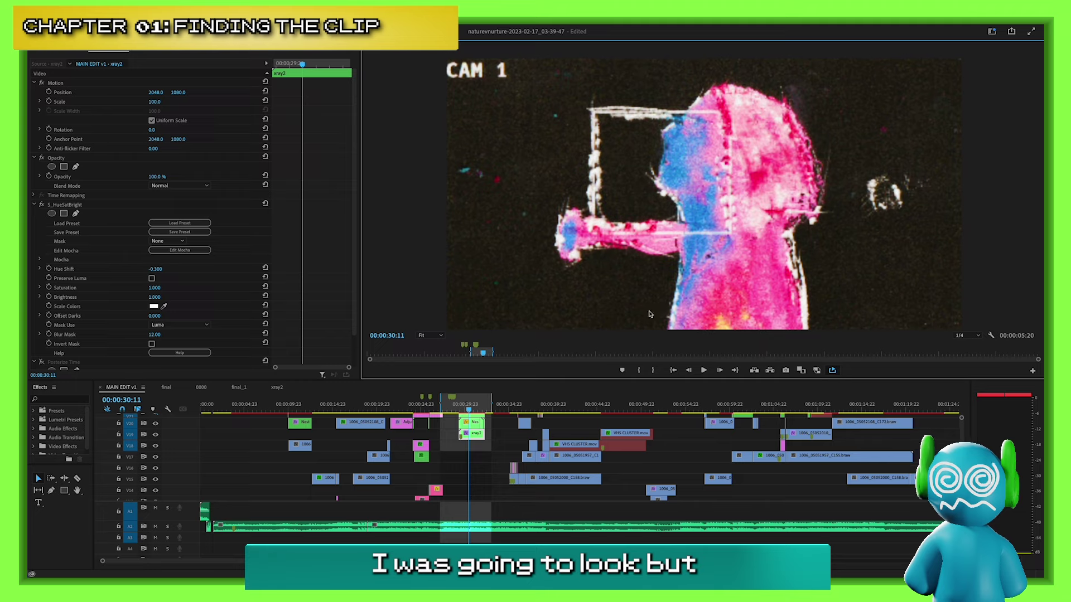
click(452, 409)
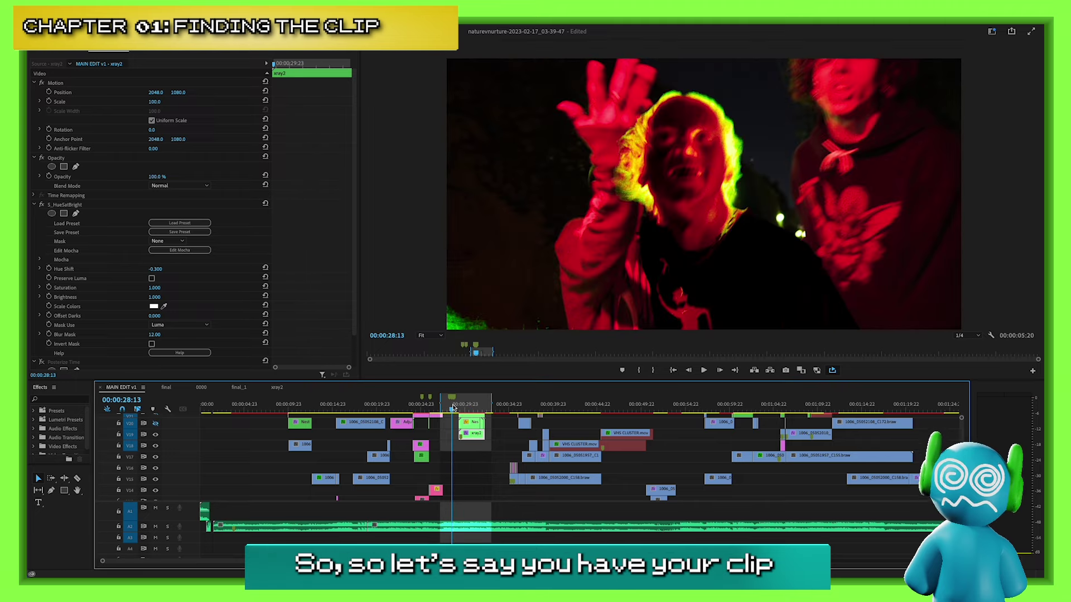
drag(452, 410, 460, 411)
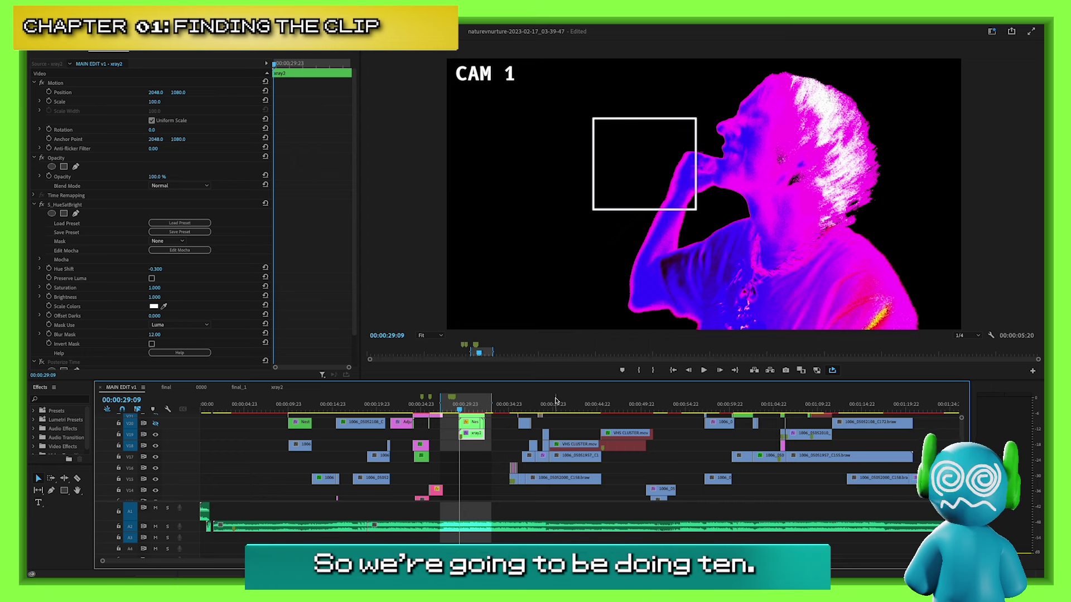
Deselect the xray2 clip and move the sequence in point to the clip's start.
click(491, 474)
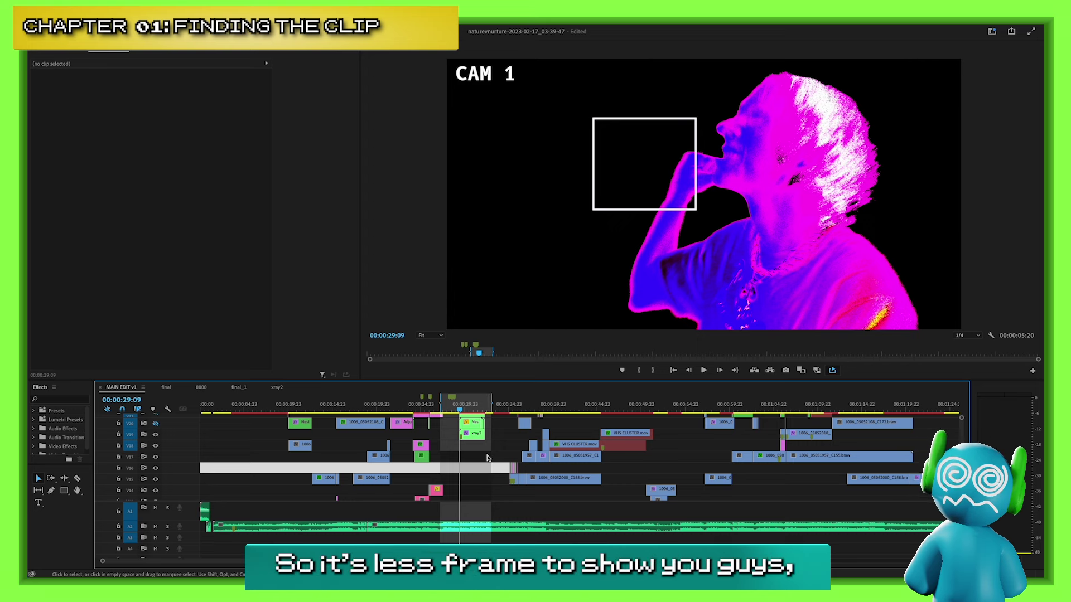
scroll(490, 452, up, 3)
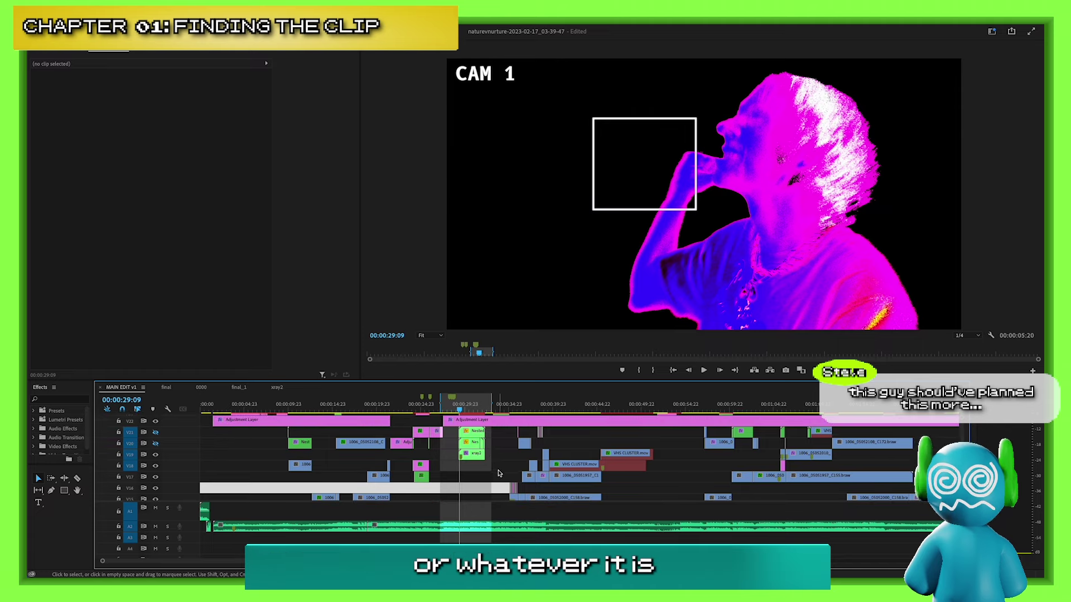
key(=)
drag(440, 406, 460, 405)
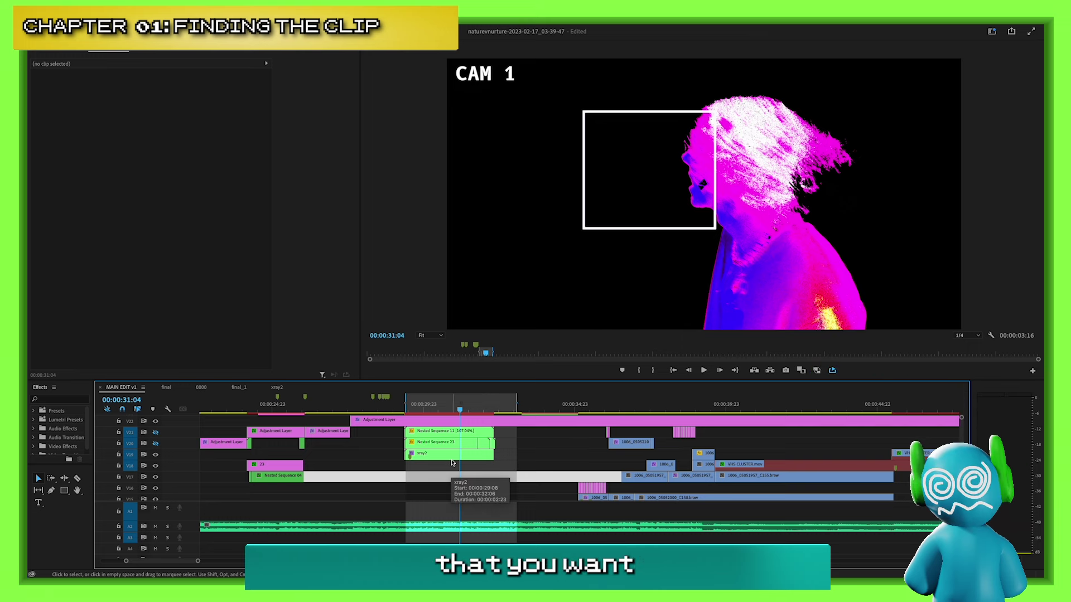
Search the effects for "posterize" and apply S_Posterize to the xray2 clip.
click(77, 400)
text(pos)
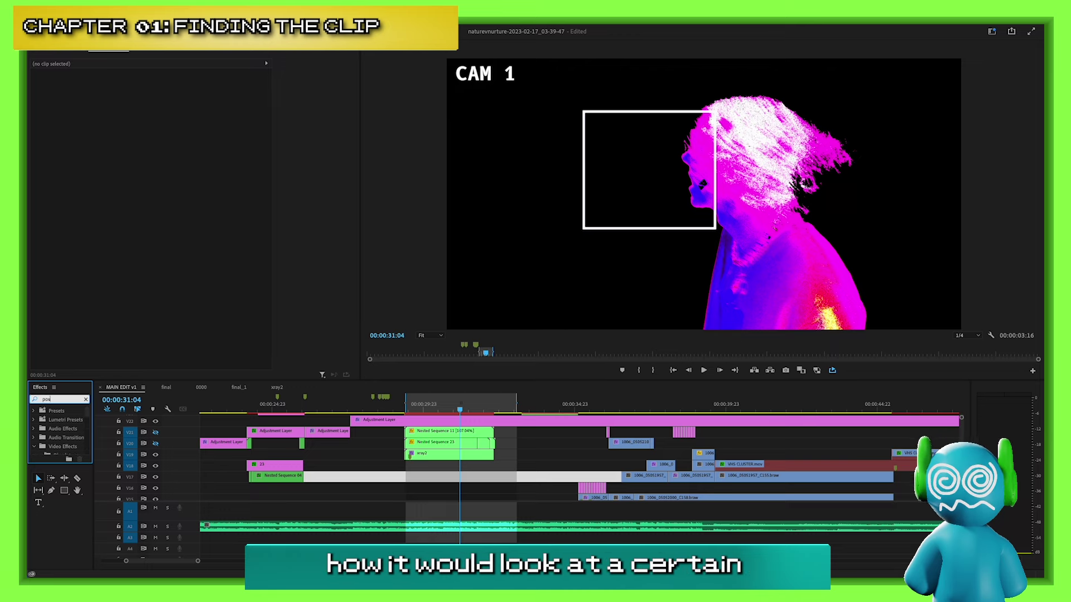
text(terize)
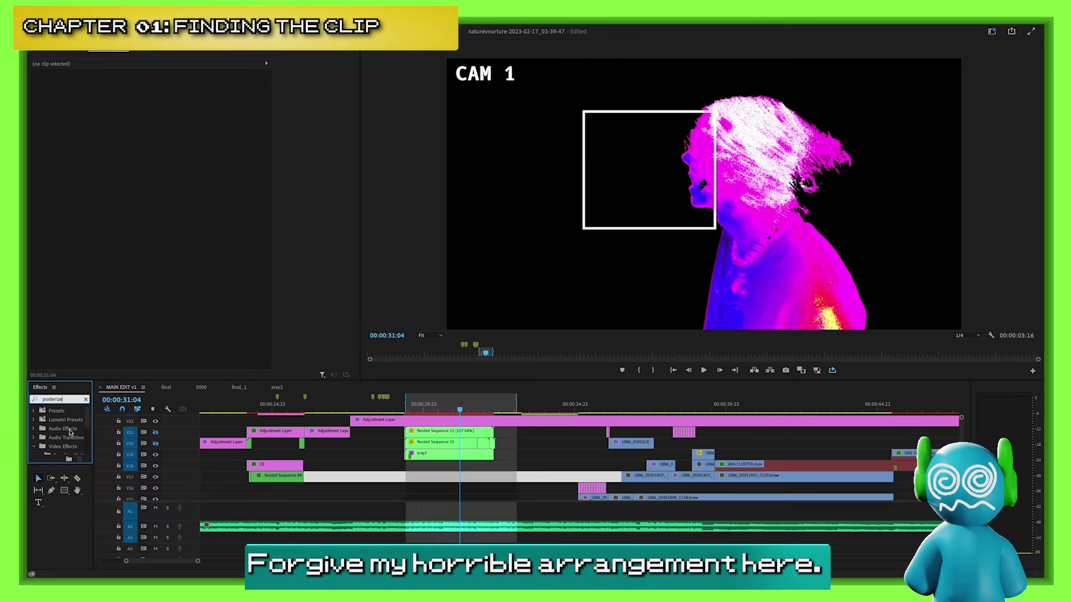
drag(70, 432, 463, 457)
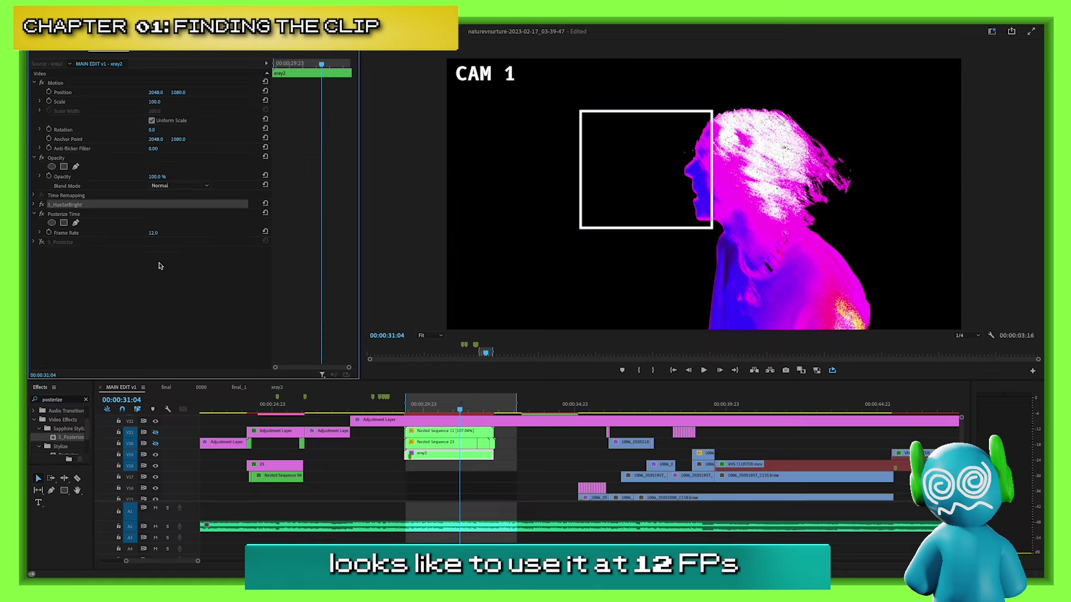
Move the sequence out point to the end of xray2, then set its Posterize Time frame rate to 8 and preview the playback.
drag(516, 408, 494, 406)
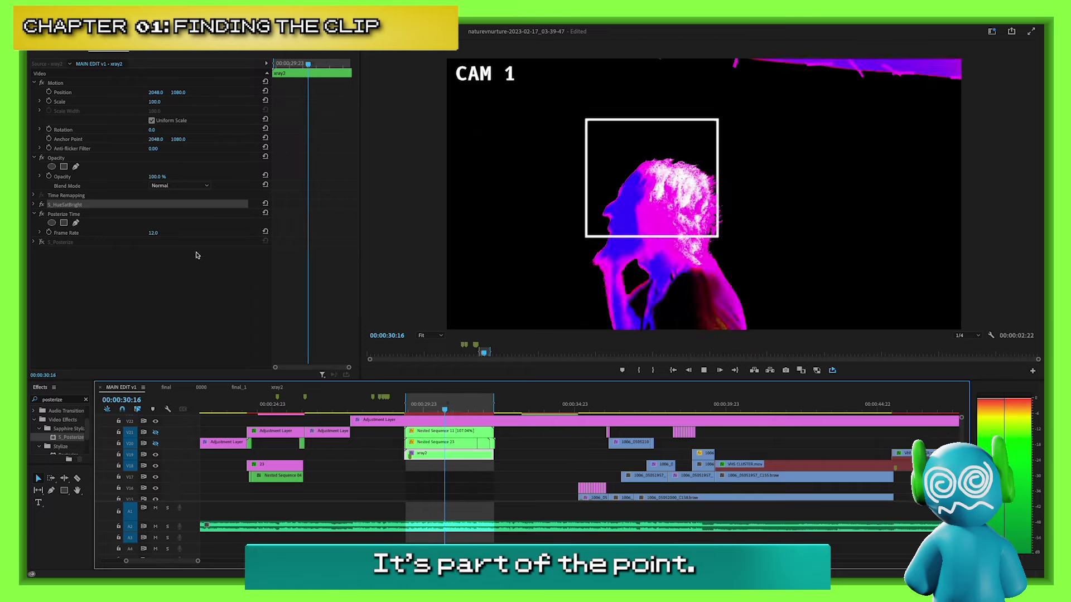
click(153, 232)
text(8)
click(141, 309)
key(space)
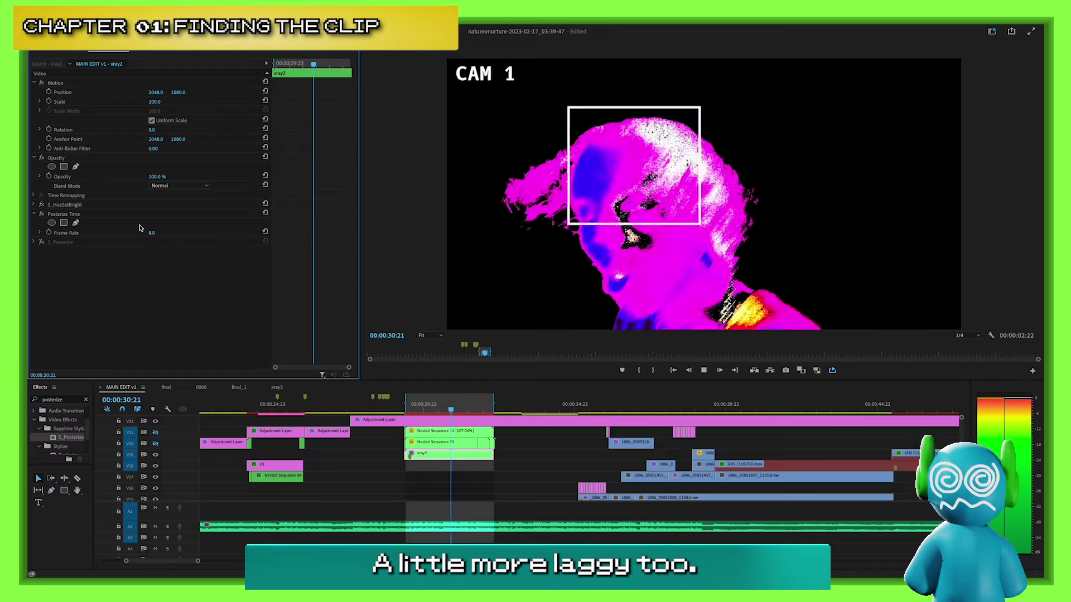
key(space)
click(150, 288)
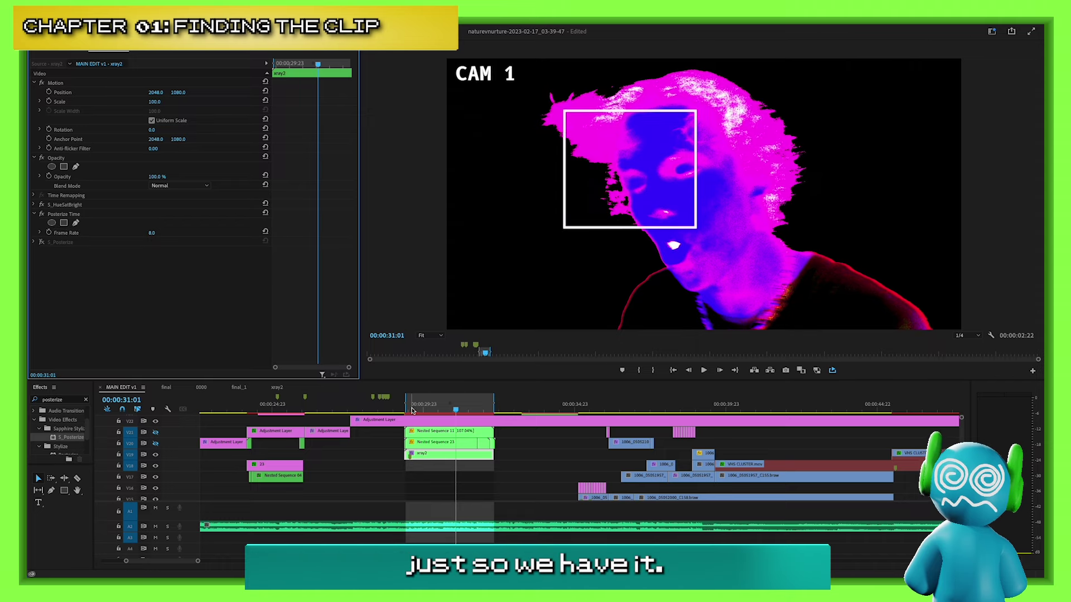
Open the media export settings for the marked range, dismiss the offline-media warning and keep PNG as the format.
key(ctrl+shift+a)
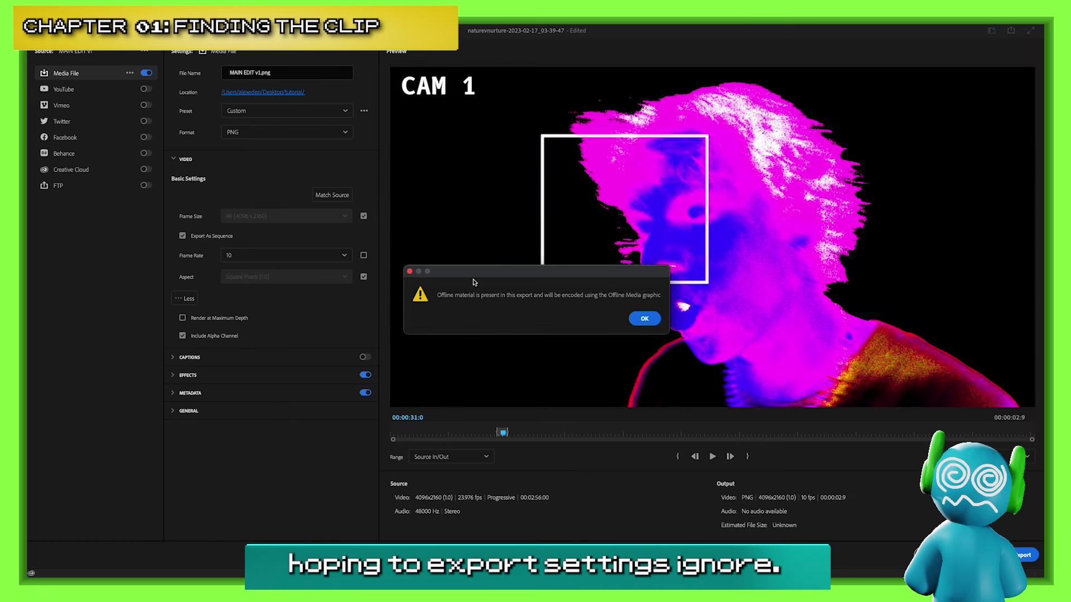
click(644, 319)
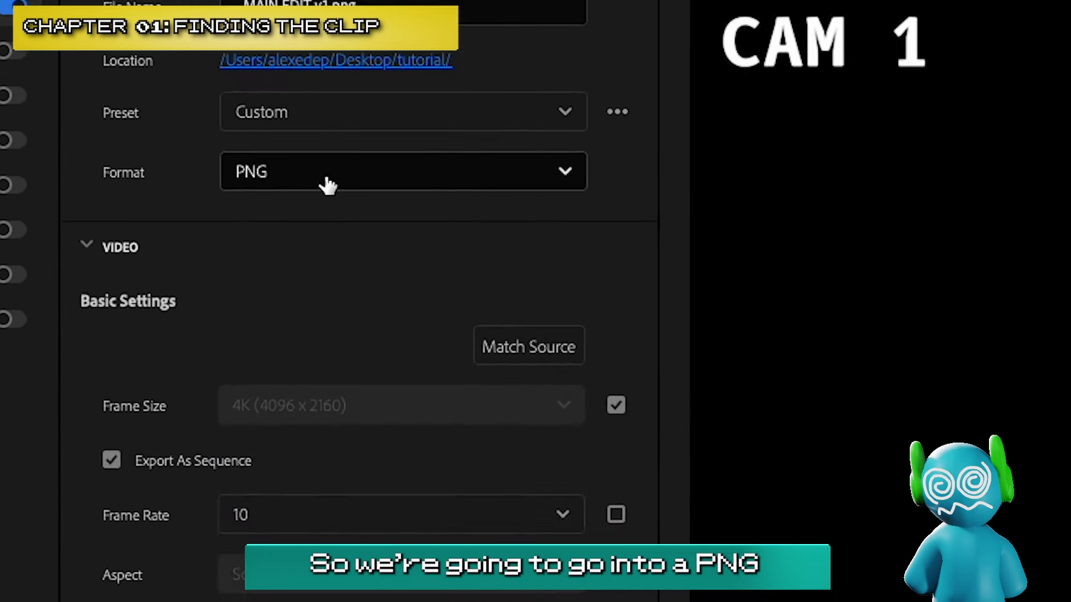
click(419, 384)
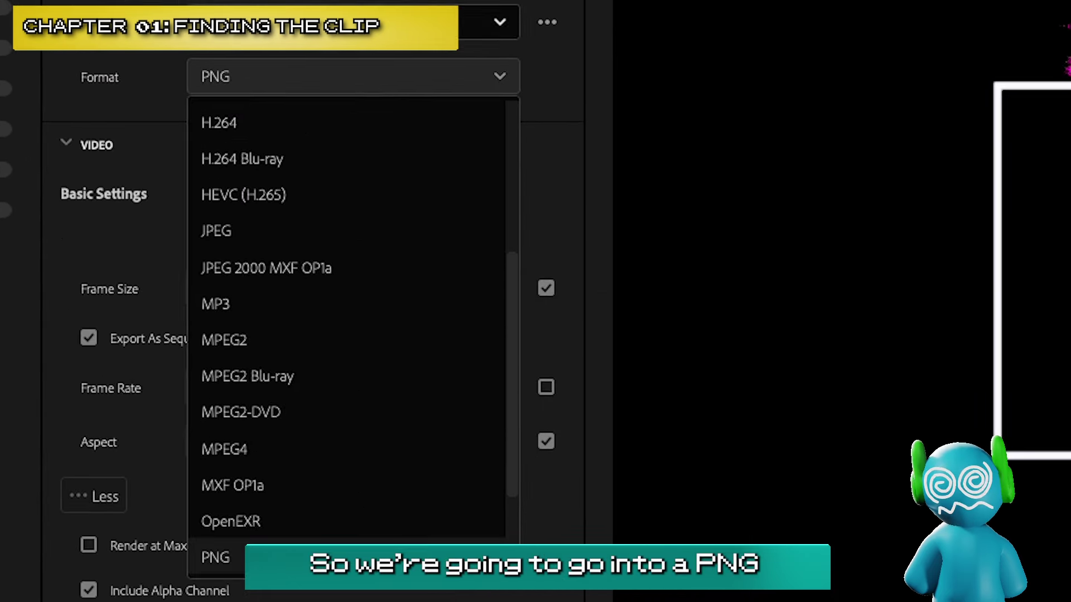
scroll(294, 510, down, 3)
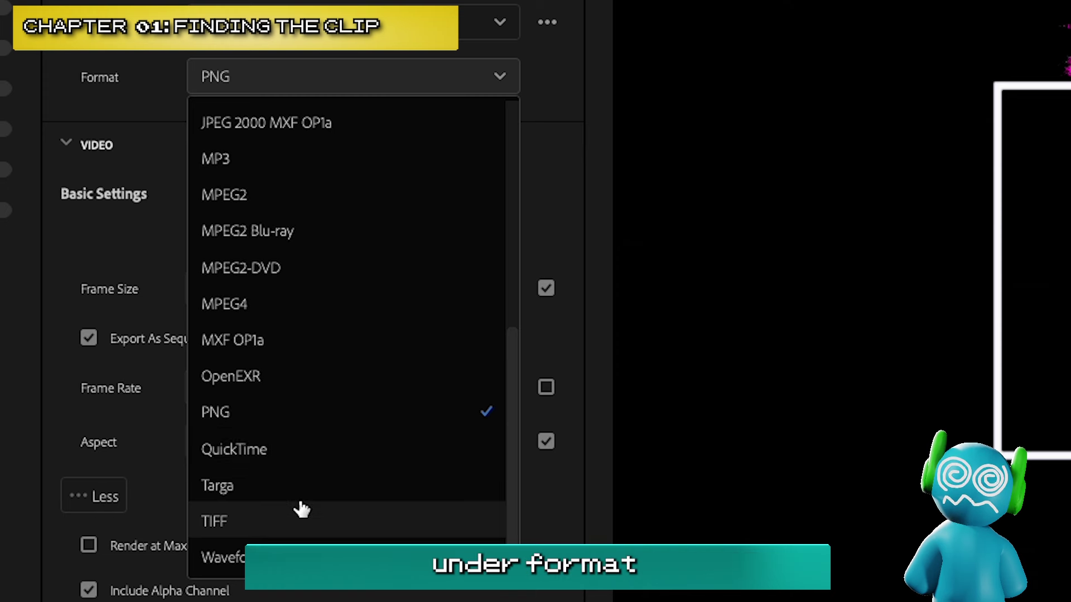
click(104, 73)
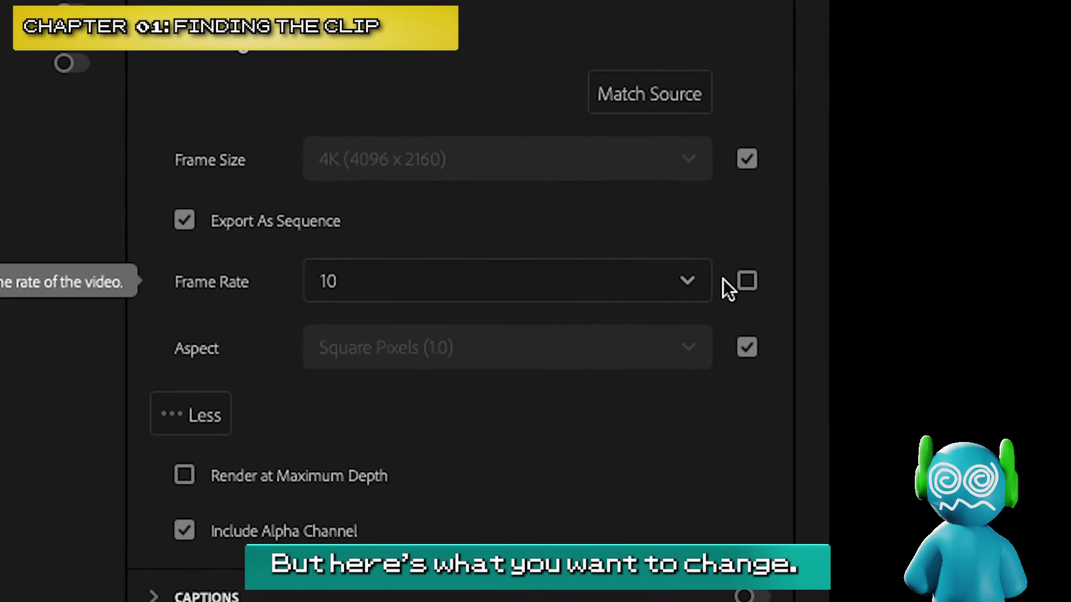
Set the export frame rate to 8 instead of matching the source, and export the range as a PNG sequence.
click(730, 289)
click(754, 277)
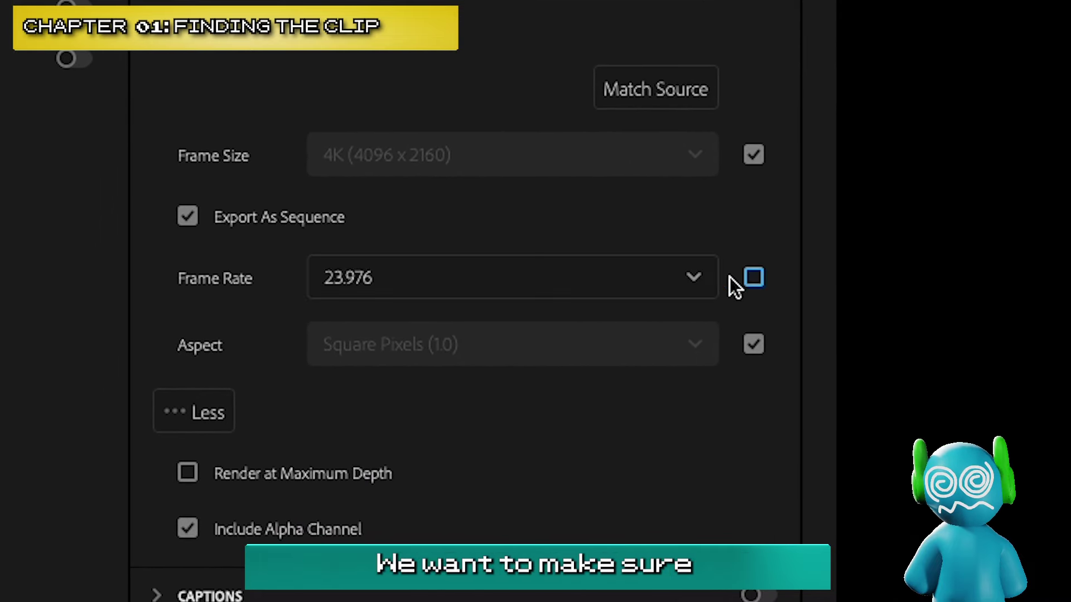
click(694, 284)
scroll(489, 376, up, 3)
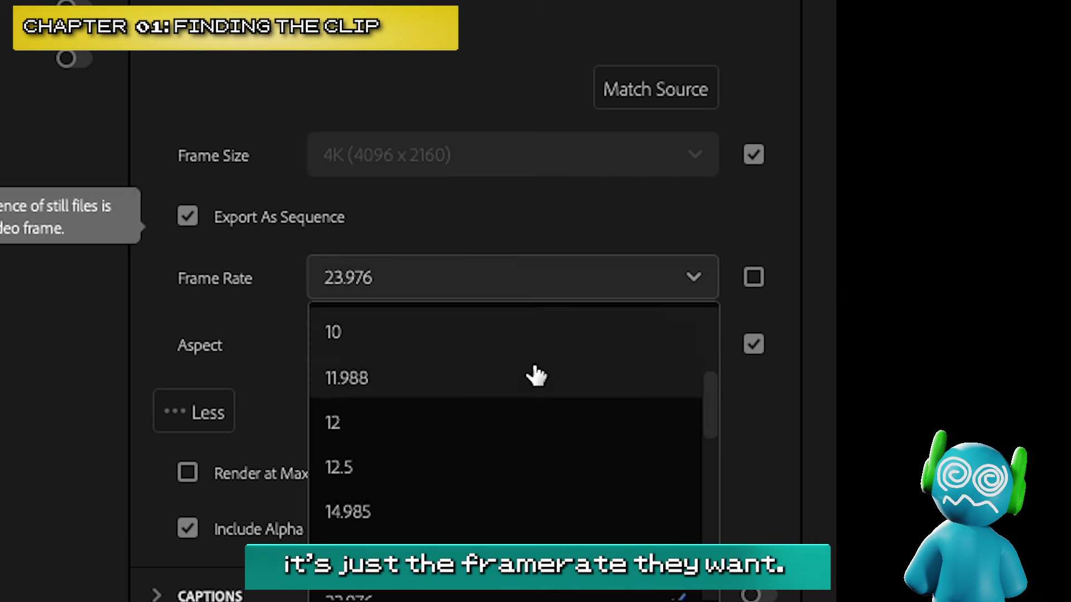
click(485, 424)
click(469, 295)
click(434, 516)
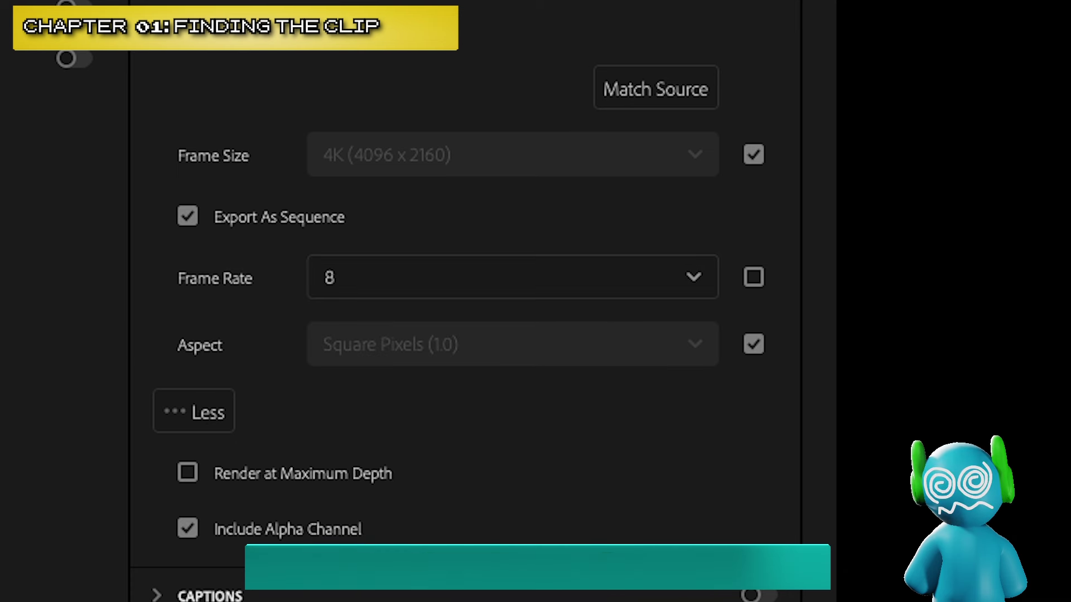
click(245, 482)
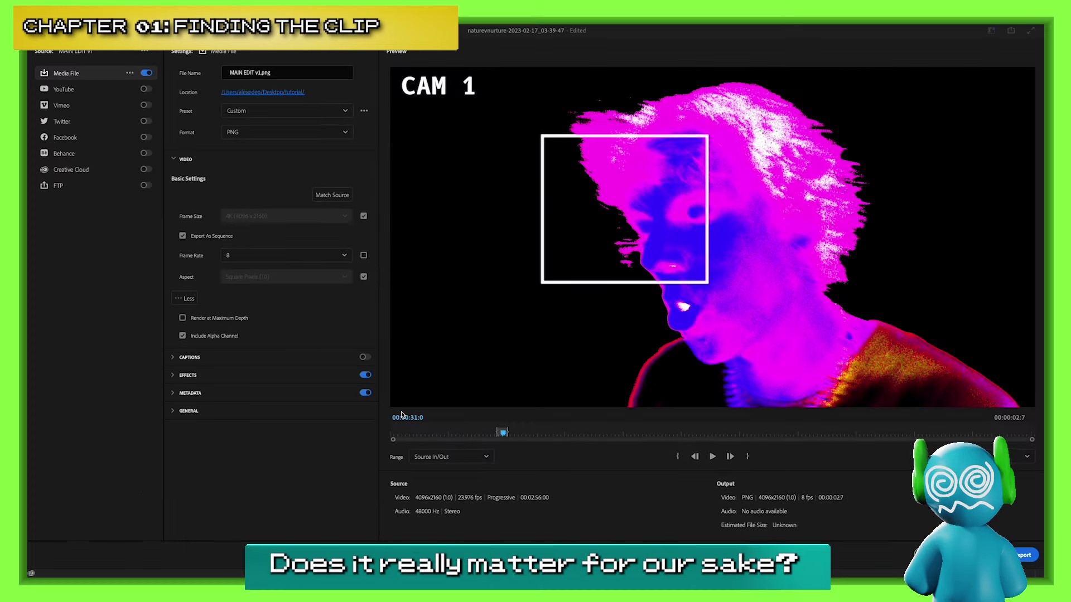
click(1031, 561)
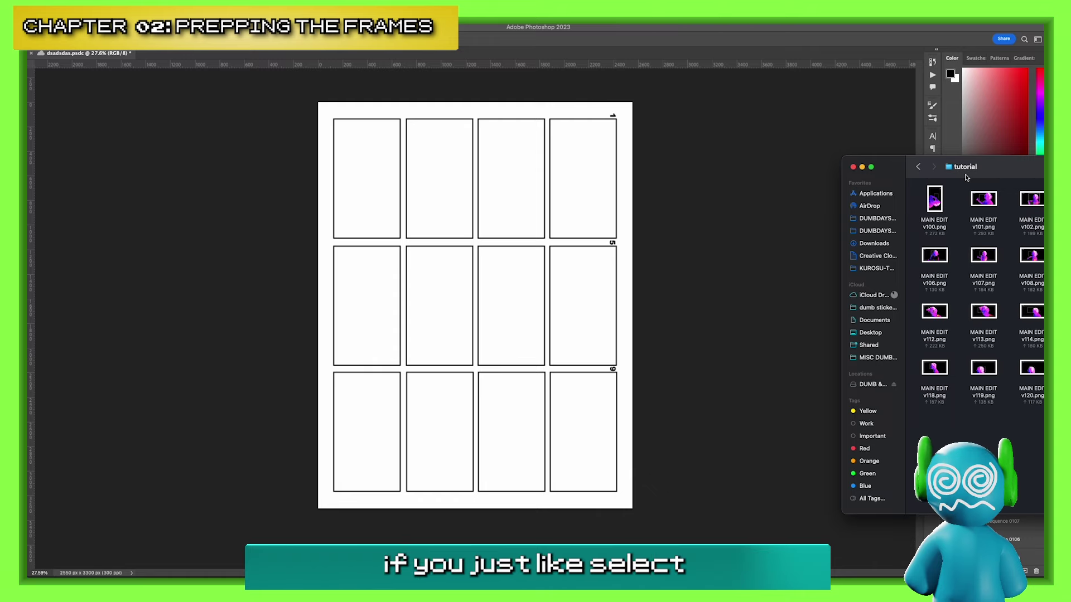
Move the Finder window showing the tutorial folder over the Photoshop template and preview the first exported frame, MAIN EDIT v100.png.
drag(963, 168, 630, 122)
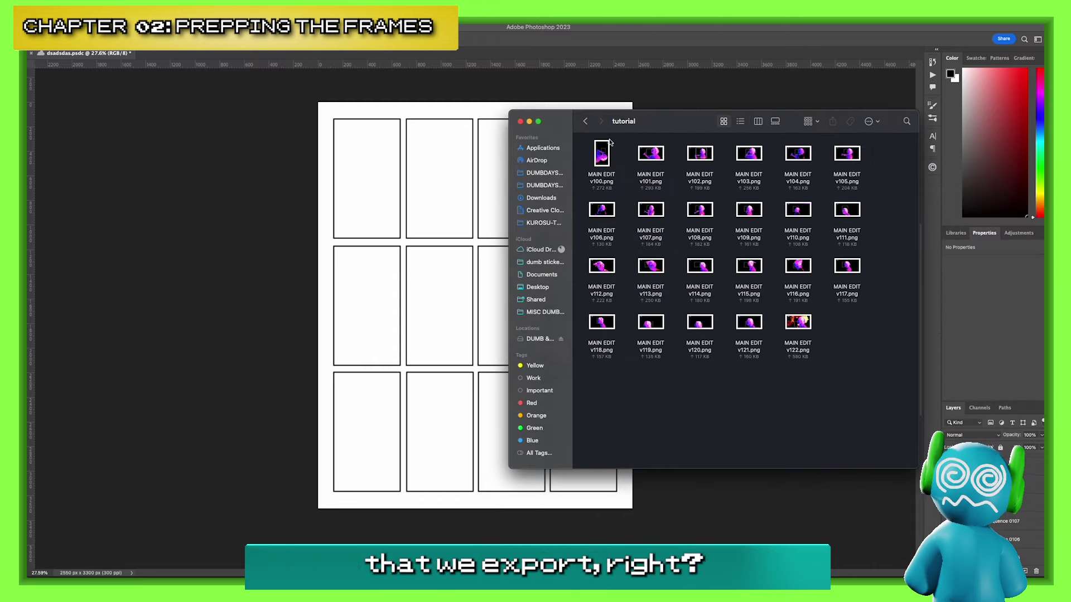
click(602, 155)
key(space)
click(765, 25)
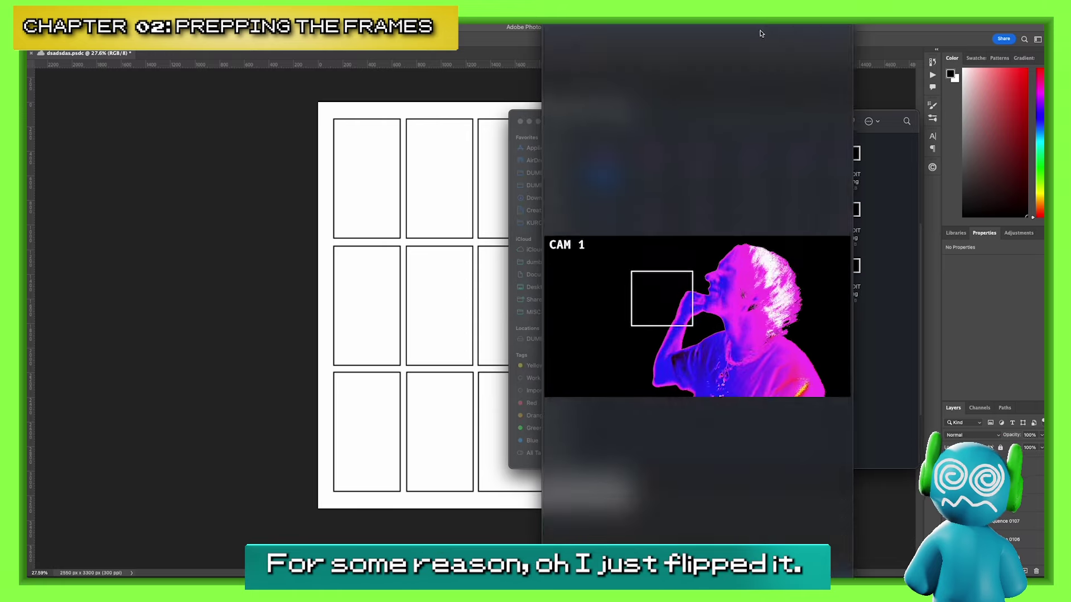
key(space)
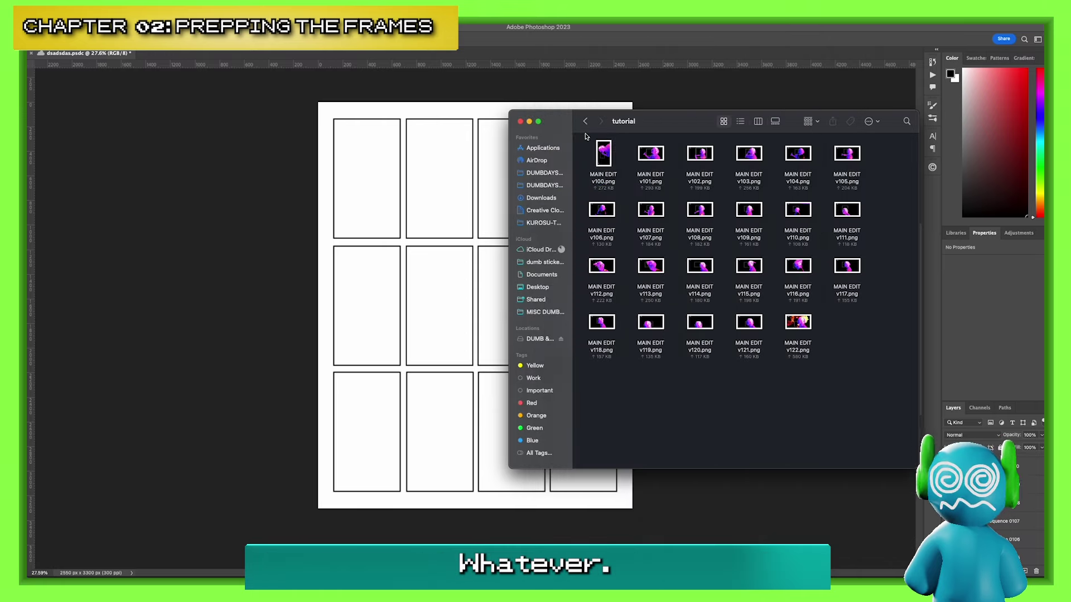
drag(583, 139, 853, 363)
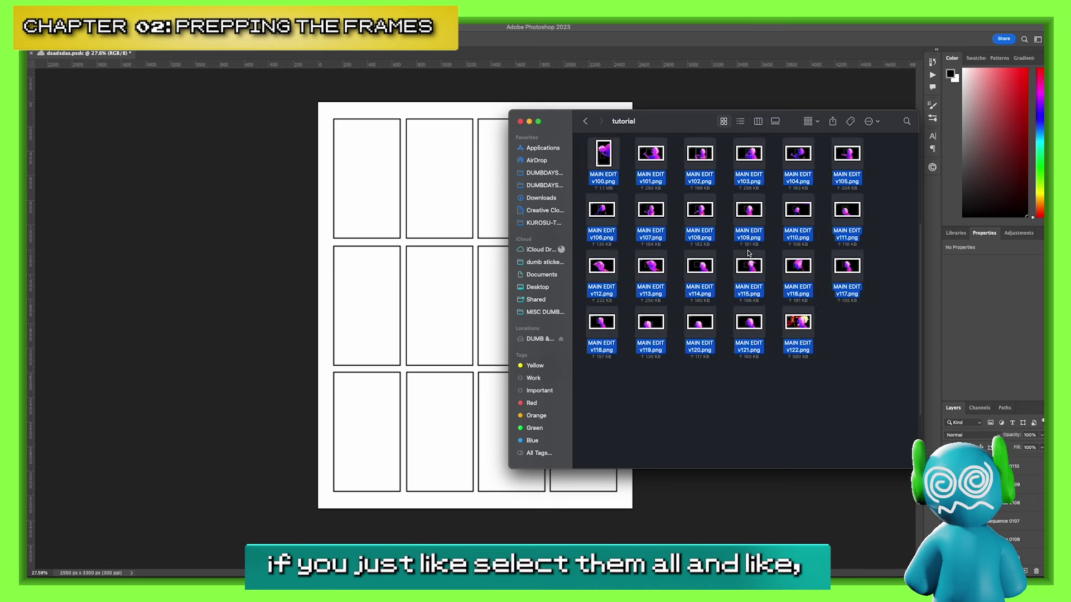
right_click(752, 269)
click(697, 353)
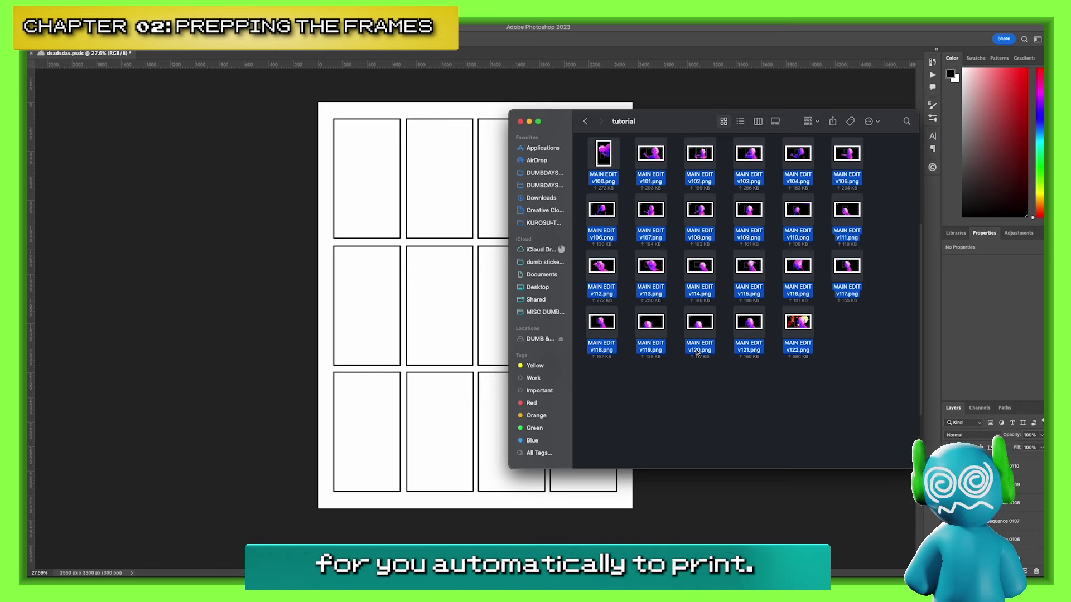
click(739, 392)
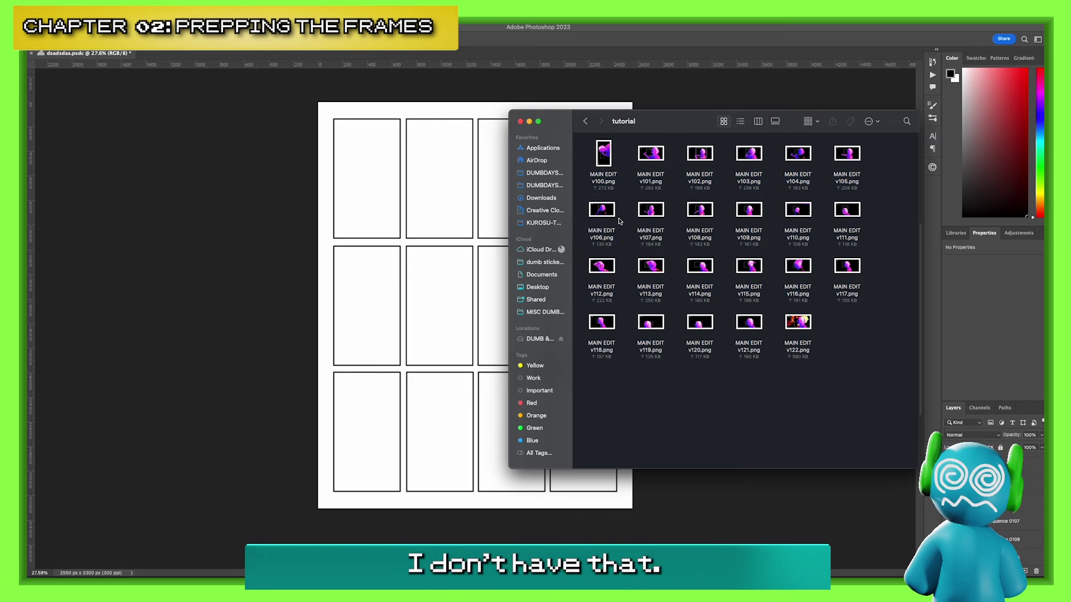
Move the Finder window with the exported frames beside the page so the whole grid template is uncovered.
drag(645, 117, 925, 235)
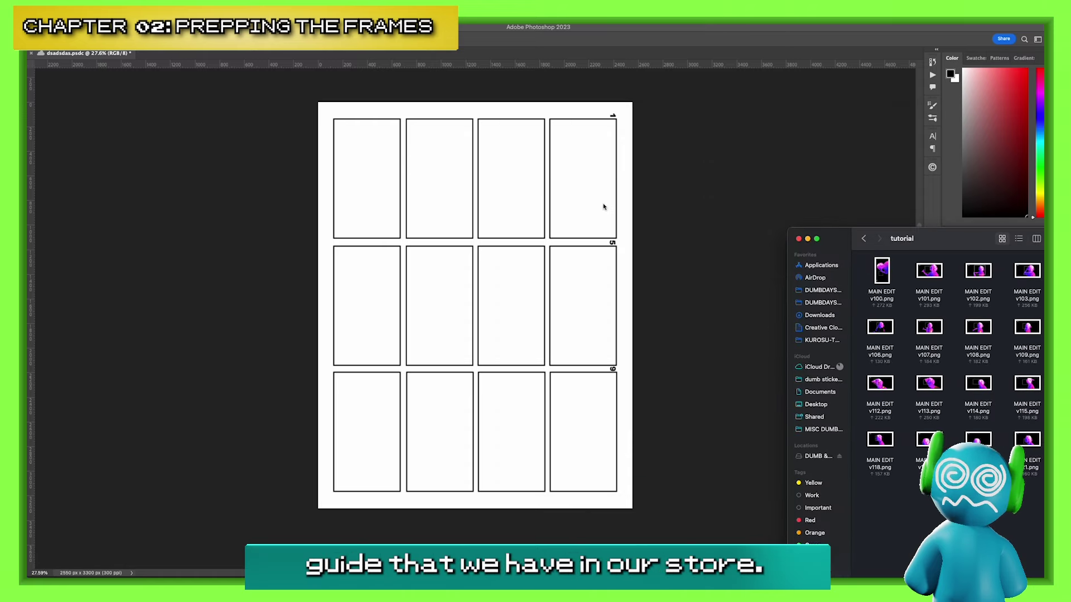
drag(932, 236, 801, 119)
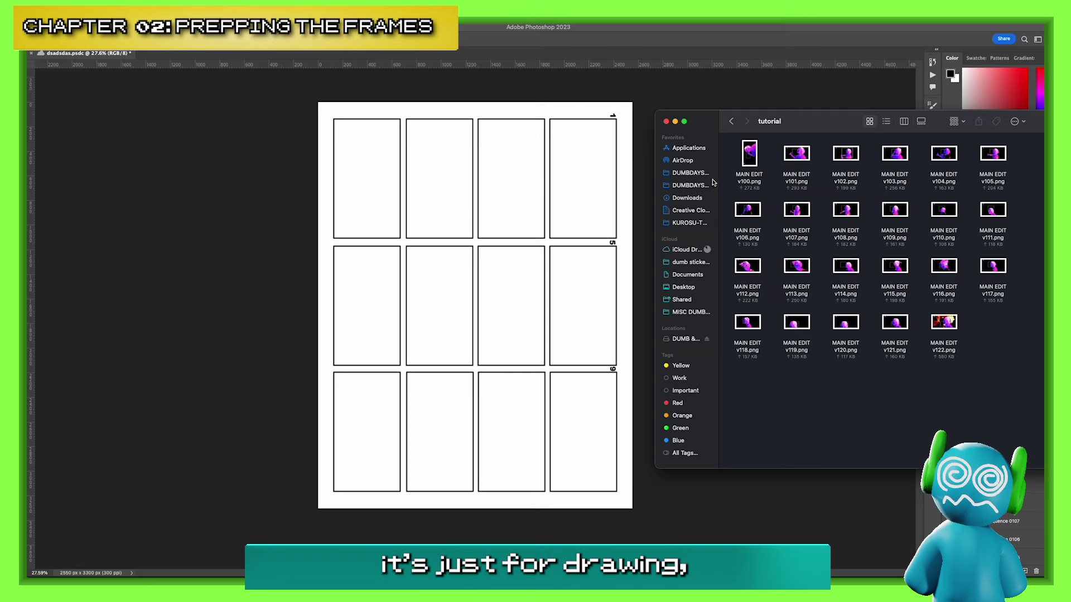
drag(780, 129, 934, 156)
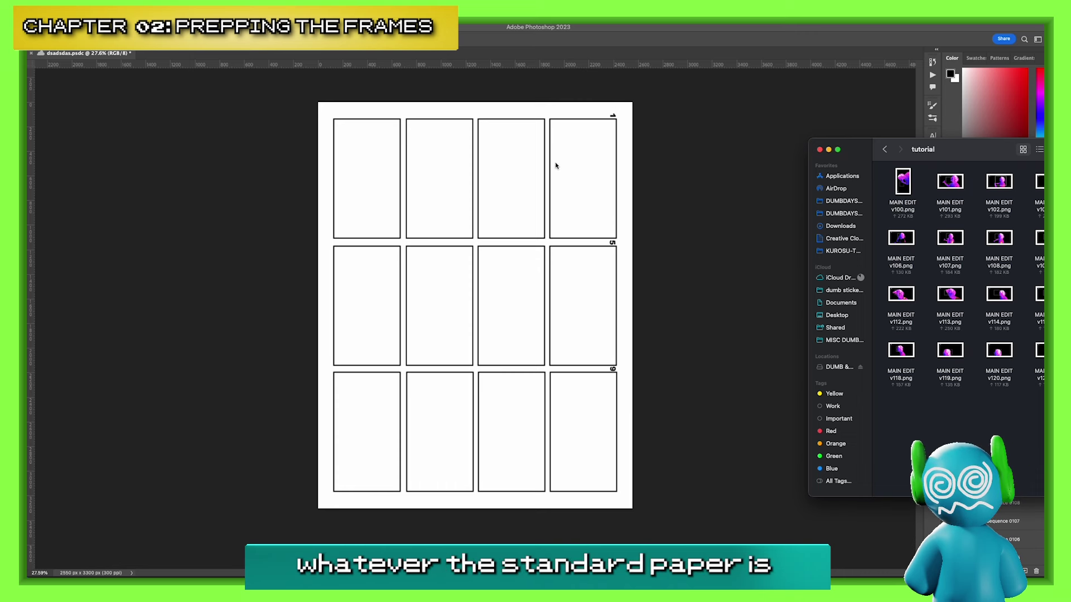
drag(811, 141, 673, 85)
Place MAIN EDIT v100.png in the template, rotate it 180°, scale it to about 530 × 1004 px and align it in cell 1.
drag(766, 126, 611, 185)
drag(596, 86, 404, 455)
drag(500, 273, 535, 289)
drag(404, 522, 582, 228)
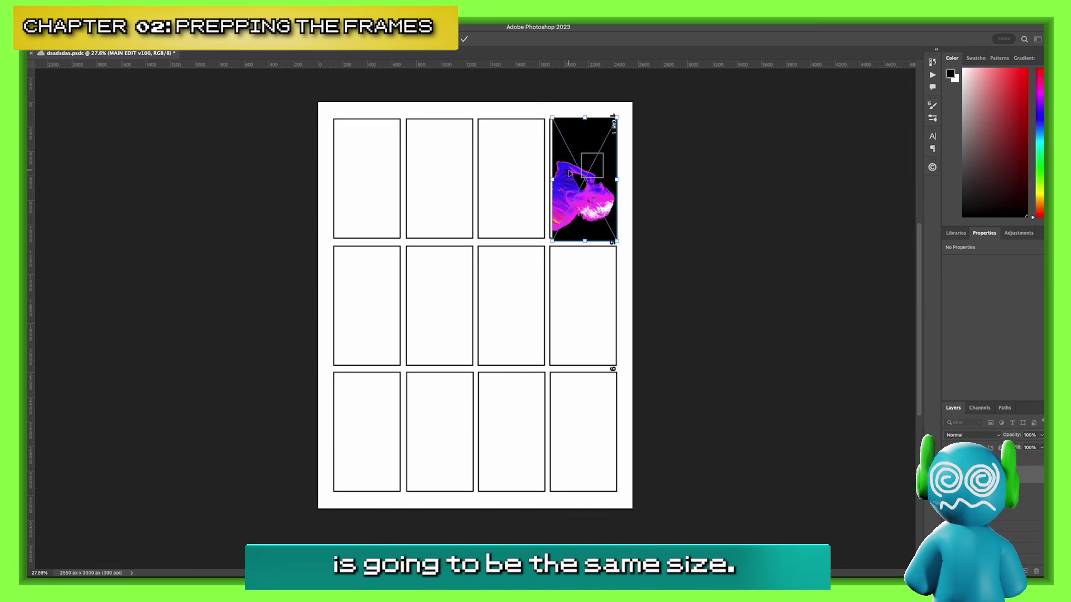
key(Return)
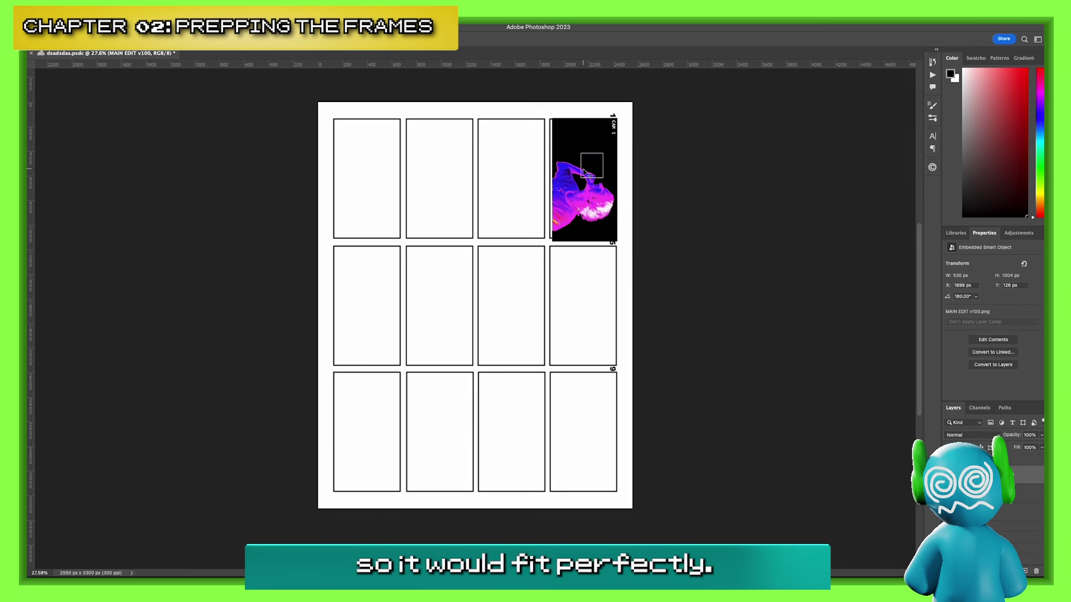
drag(586, 173, 584, 172)
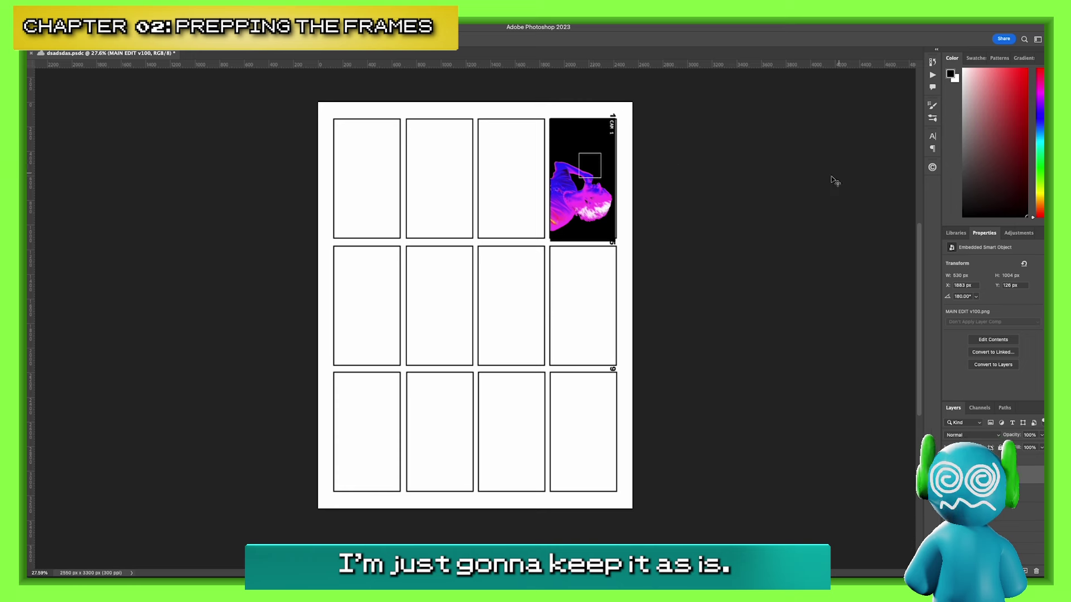
Bring in MAIN EDIT v101.png from Finder and scale and position it in the cell beside the first frame.
key(super+Tab)
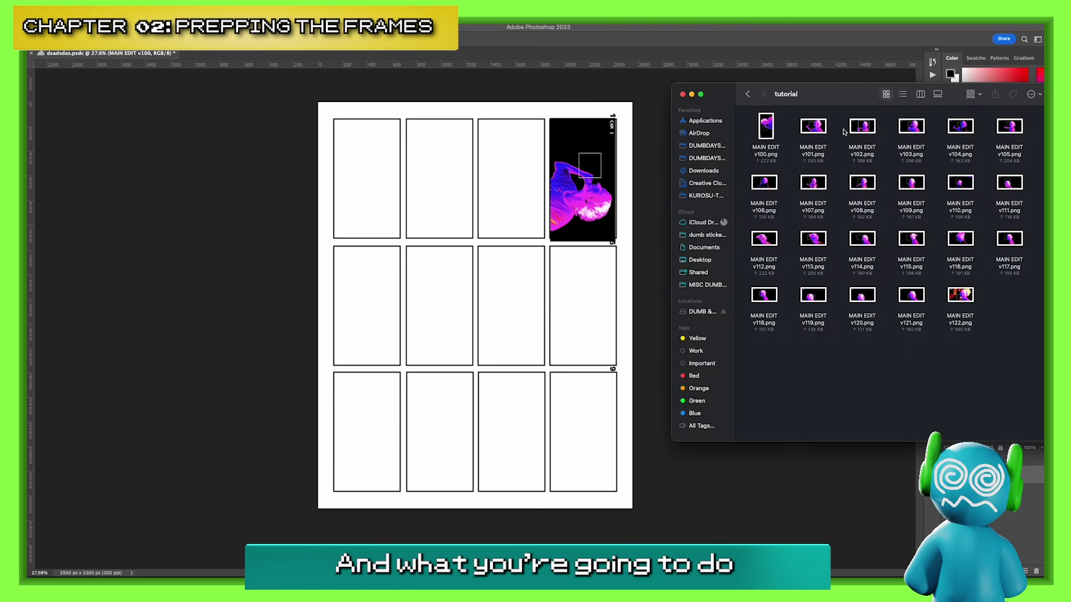
drag(786, 124, 575, 373)
drag(452, 431, 556, 244)
drag(569, 237, 499, 237)
Place MAIN EDIT v102.png, turn it sideways and scale it to fit the third cell of the top row.
key(ctrl+shift+p)
drag(645, 231, 554, 460)
drag(497, 394, 512, 377)
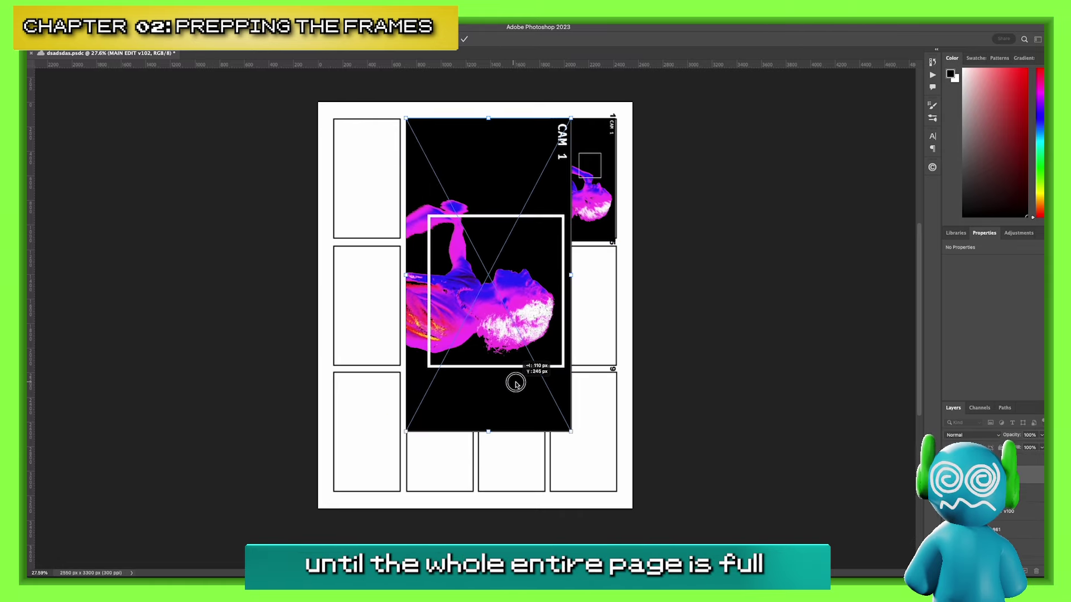
drag(569, 430, 468, 231)
key(Return)
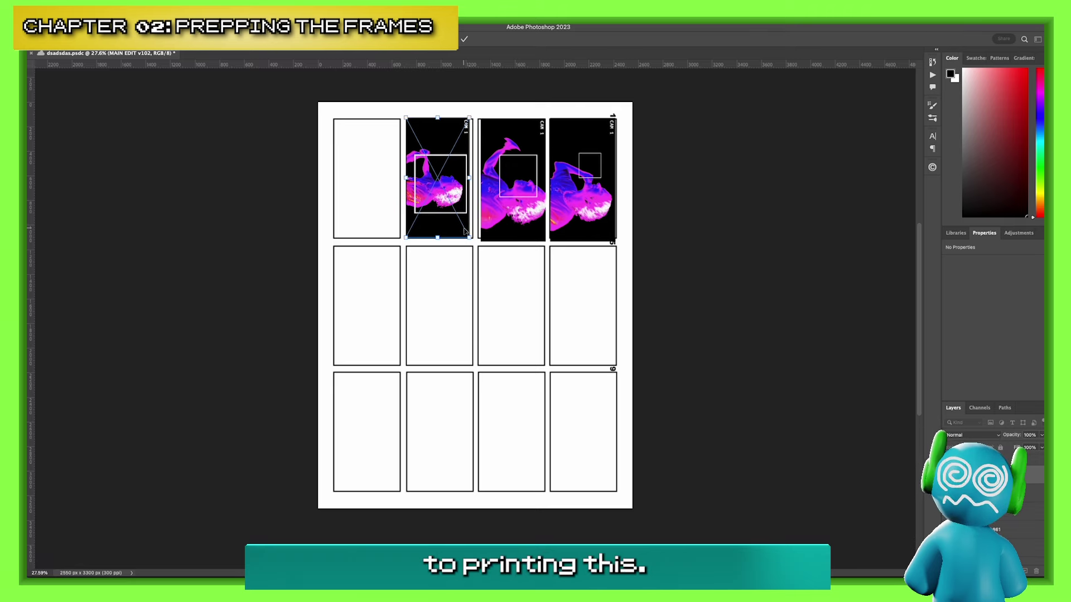
Add MAIN EDIT v103.png and scale it down to fill the last empty cell of the top row.
key(ctrl+shift+p)
drag(652, 220, 449, 344)
drag(505, 435, 400, 243)
key(Return)
Place MAIN EDIT v104.png rotated 90° and scale it to fit cell 5, directly below the first frame.
key(ctrl+shift+p)
drag(671, 198, 554, 323)
scroll(554, 324, up, 2)
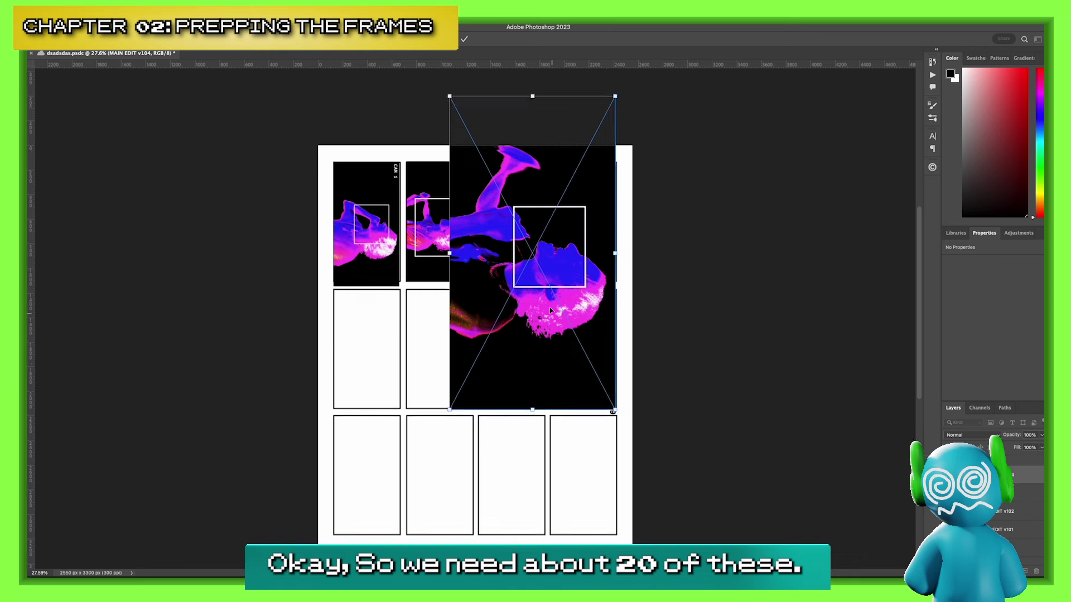
drag(449, 98, 556, 289)
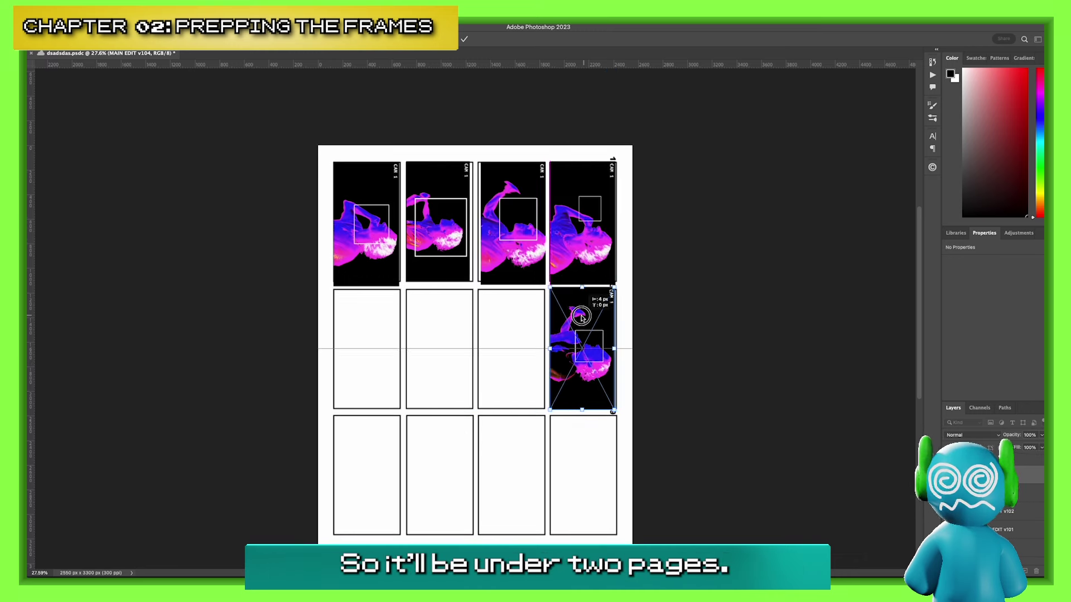
key(Return)
scroll(647, 327, down, 1)
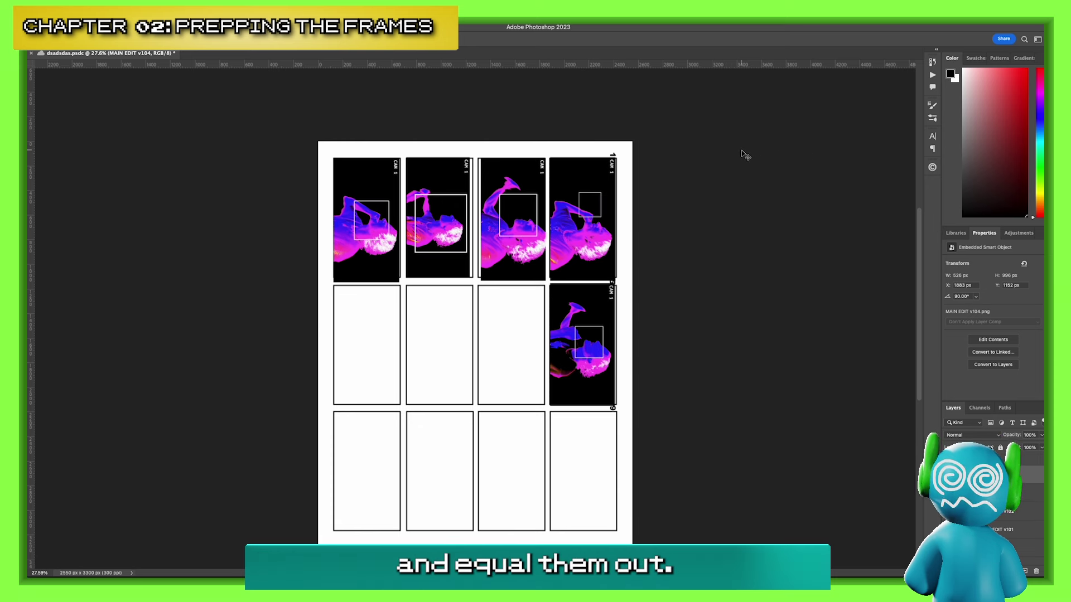
scroll(721, 217, down, 1)
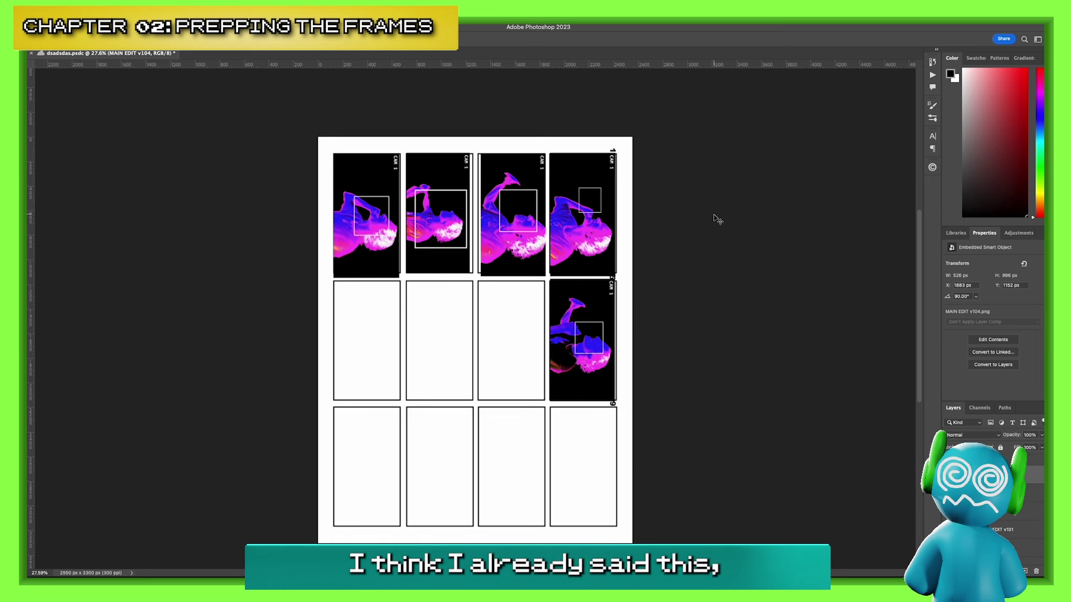
scroll(684, 274, down, 3)
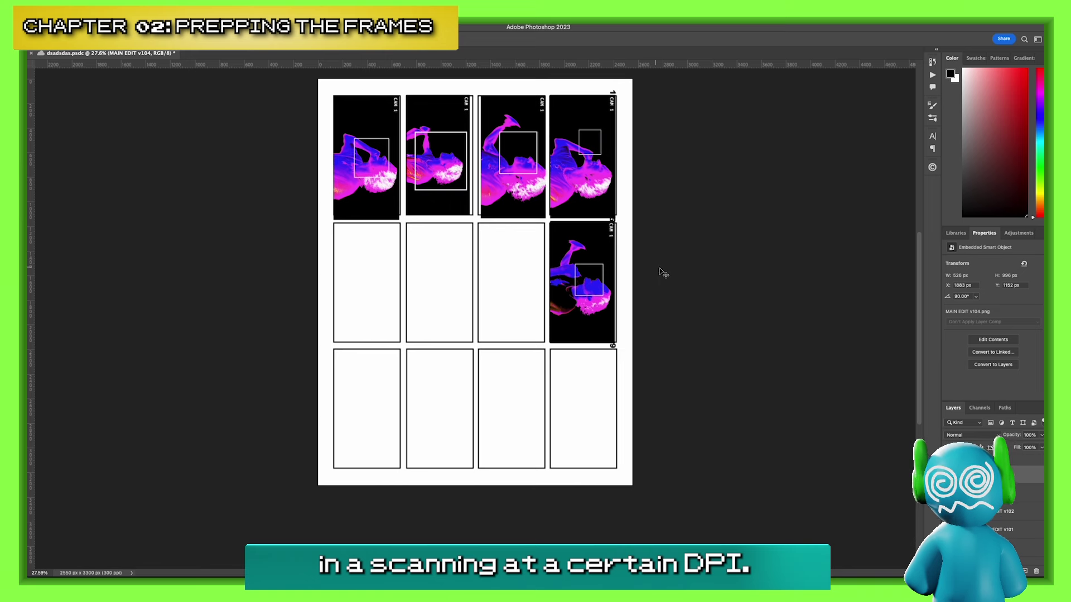
scroll(557, 250, up, 2)
click(371, 215)
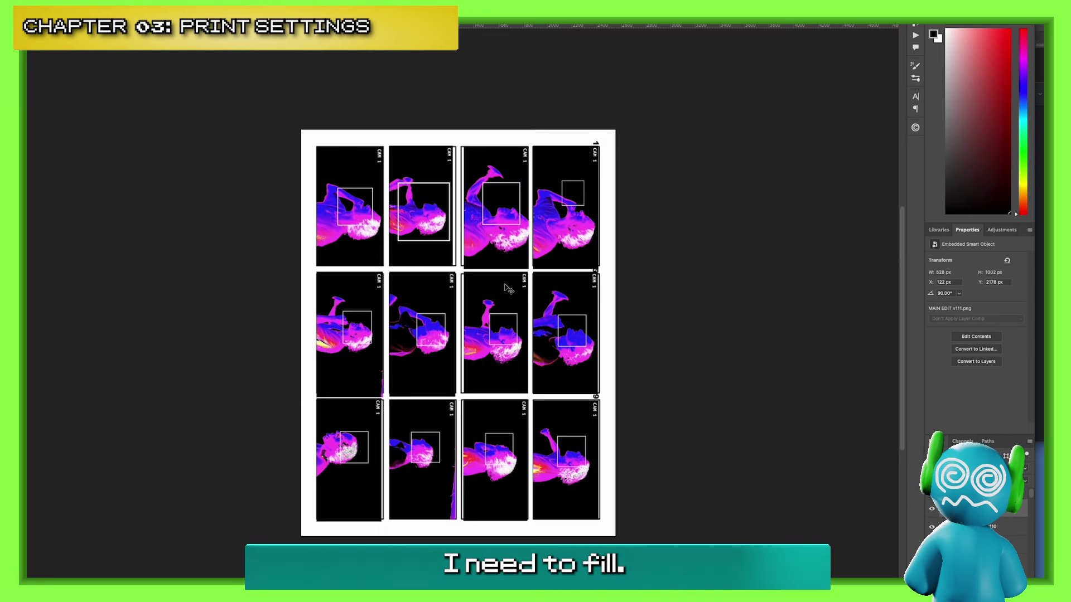
Switch to Finder, check the remaining frames and preview MAIN EDIT v122.png, and return to the Photoshop template.
key(super+Tab)
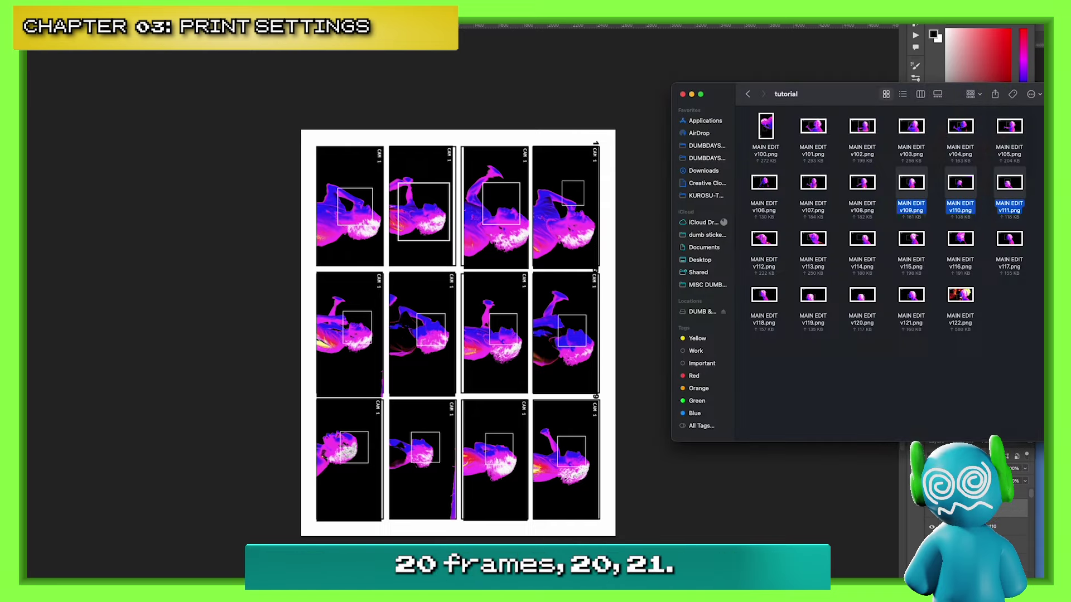
drag(809, 96, 751, 83)
key(Down)
key(Down)
key(space)
key(space)
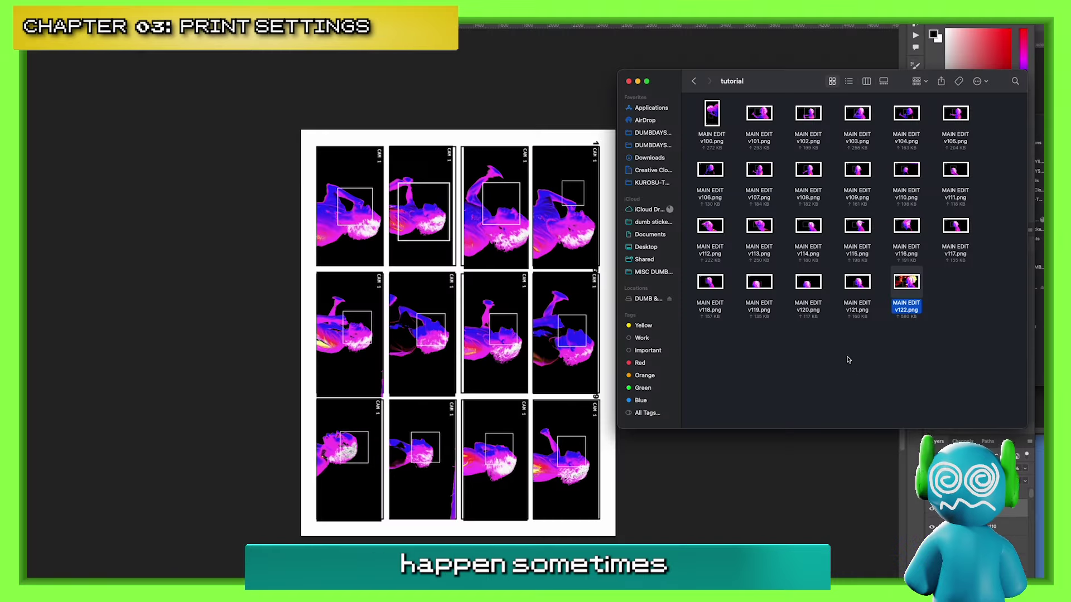
key(super+Tab)
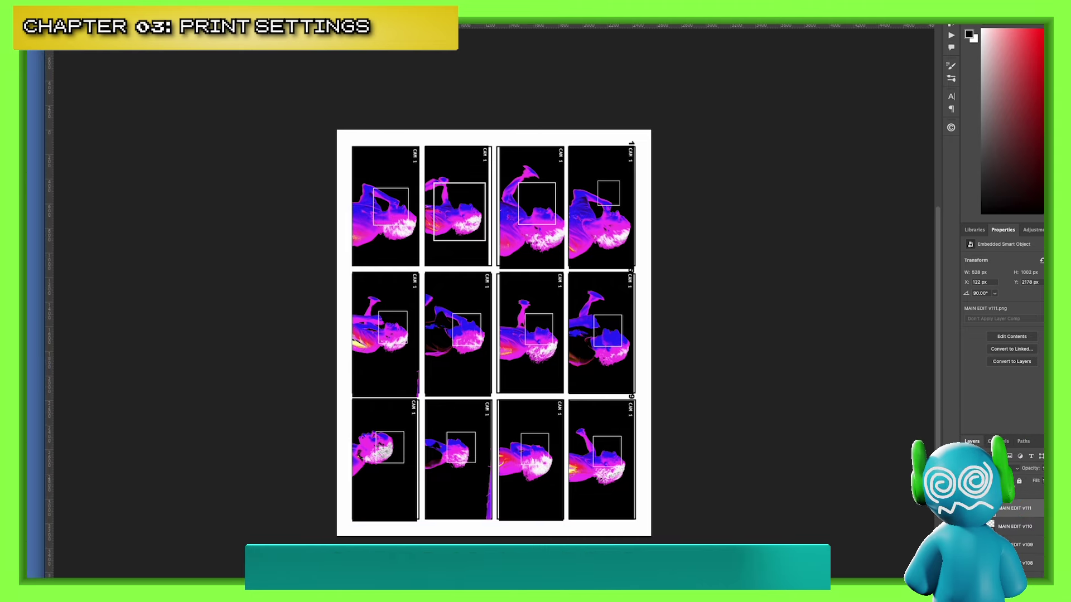
Group the placed frame layers into a folder and toggle its visibility to check the empty grid, leaving the frames shown.
click(283, 149)
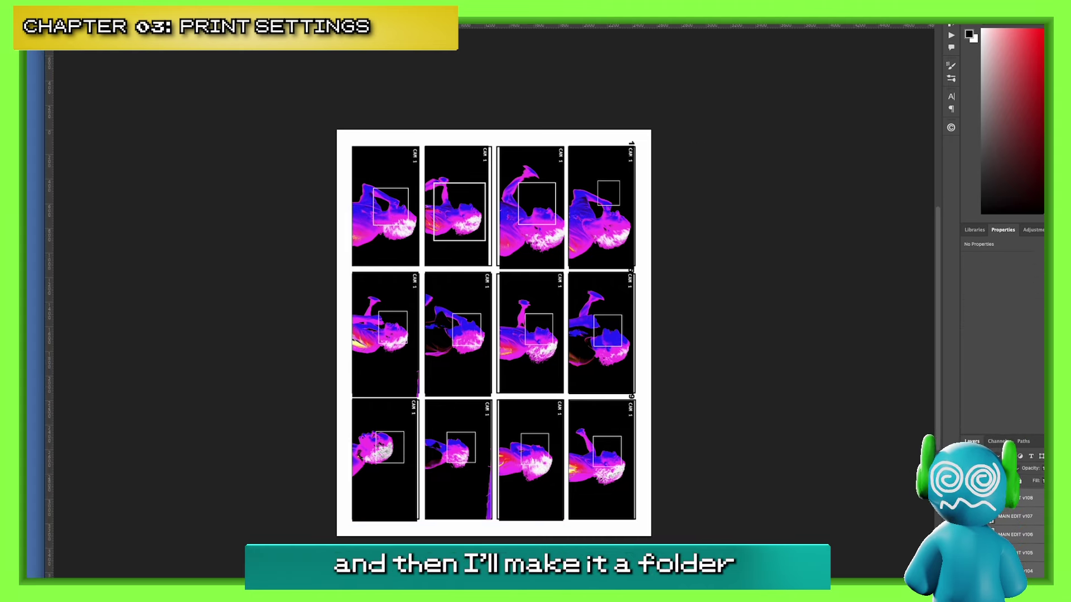
key(super+comma)
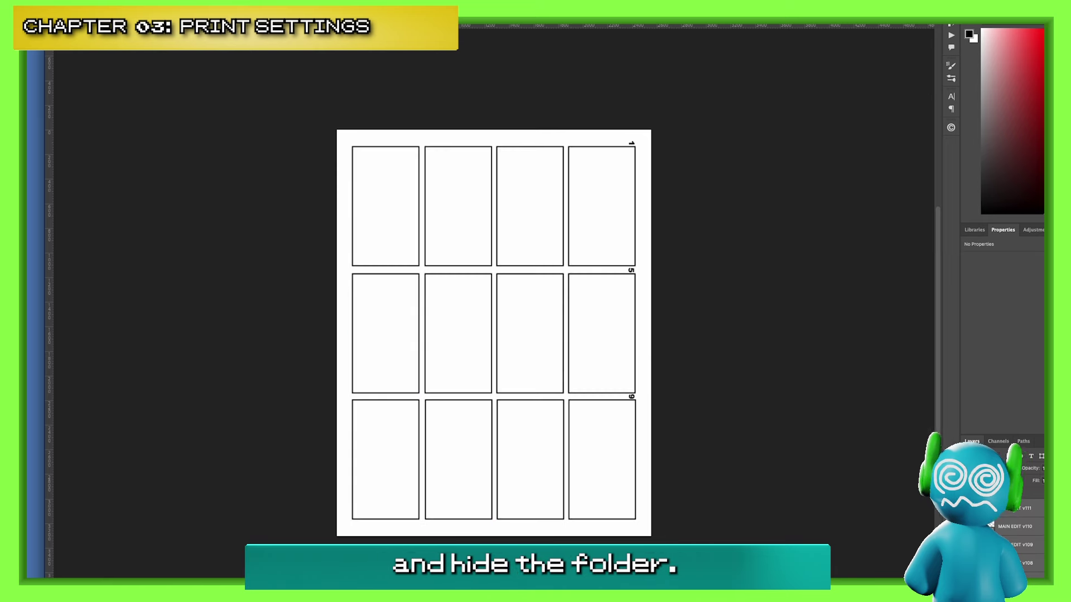
key(super+comma)
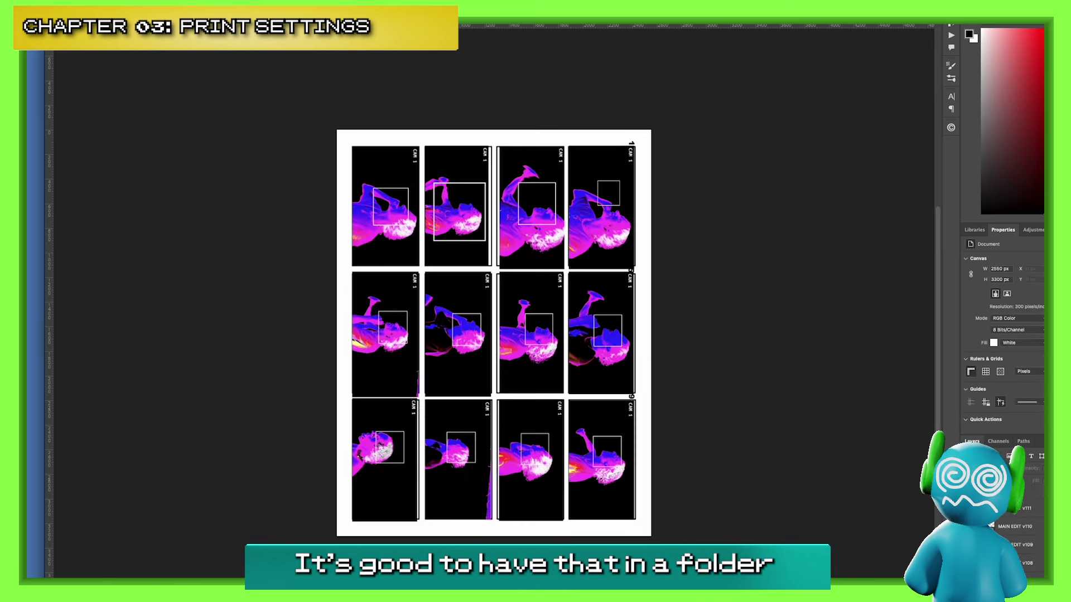
key(super+comma)
key(super+comma)
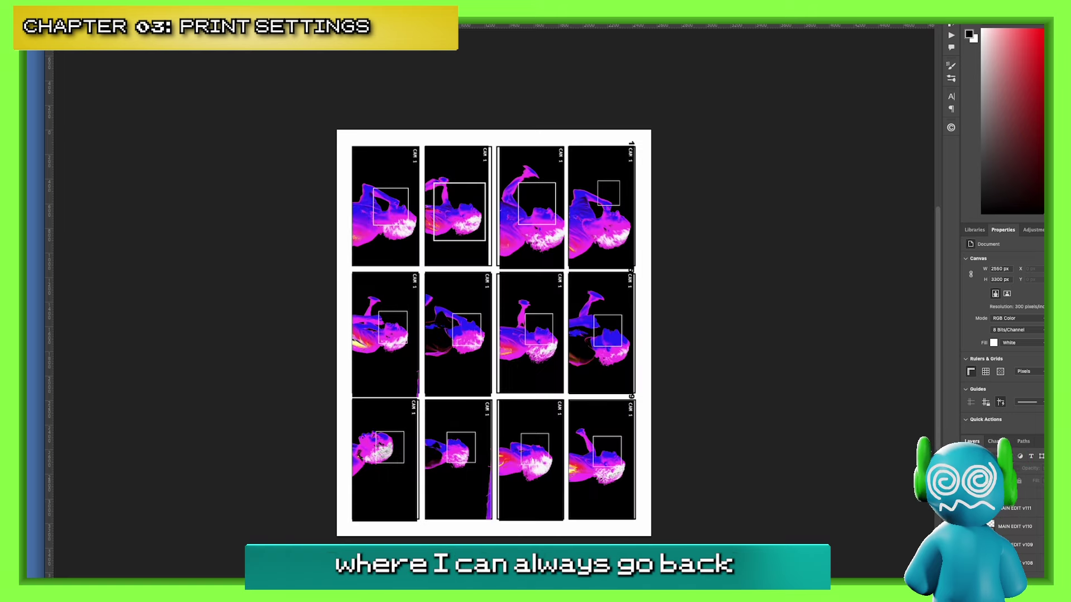
key(super+comma)
key(super+comma)
key(super+comma)
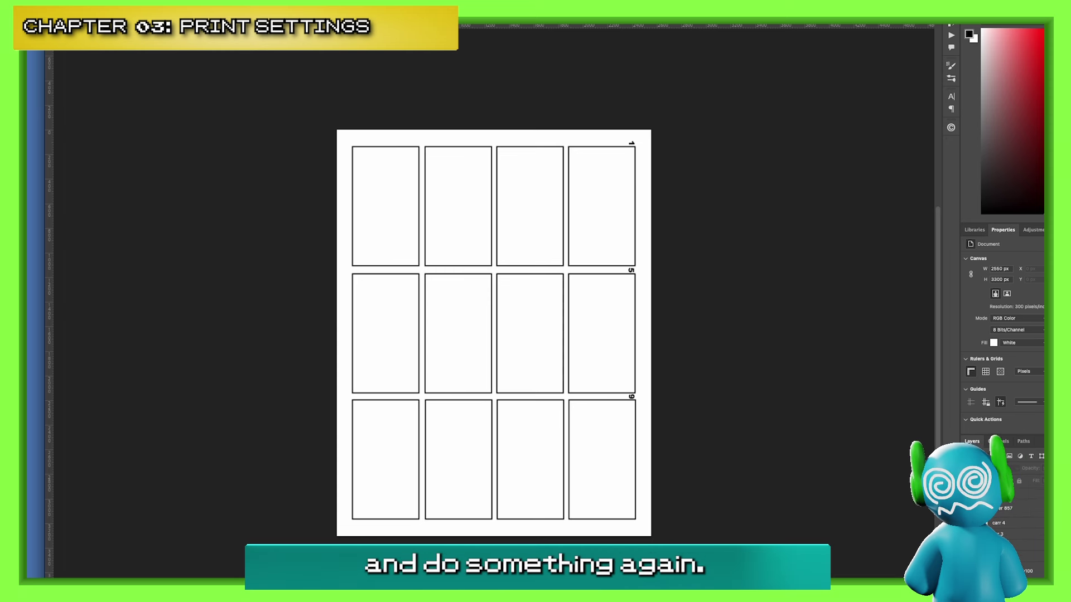
key(super+comma)
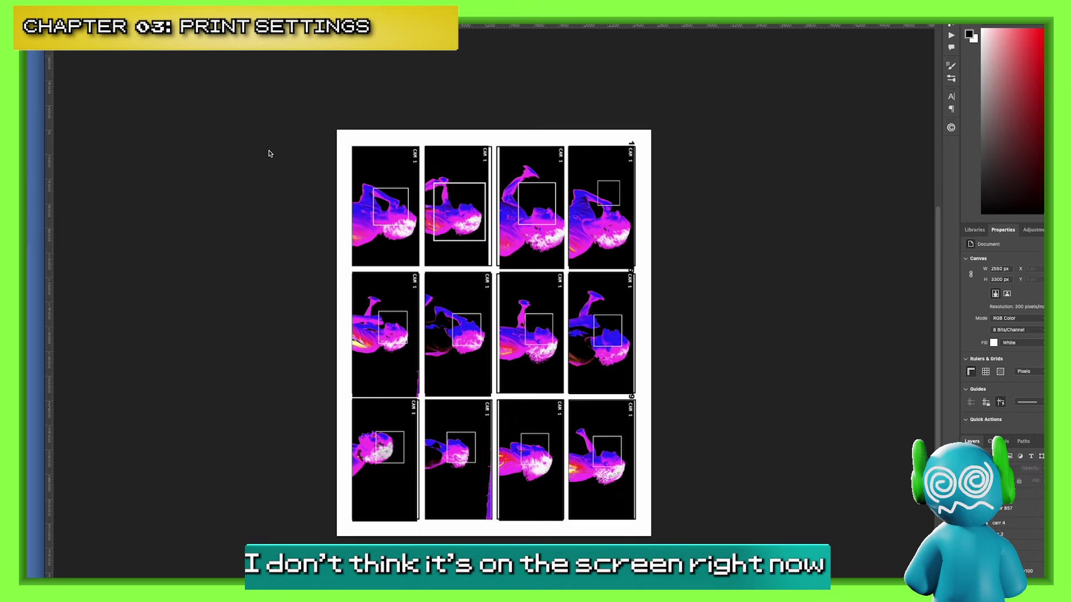
Open the print settings for the filled page and review the color management, position and size options.
key(super+p)
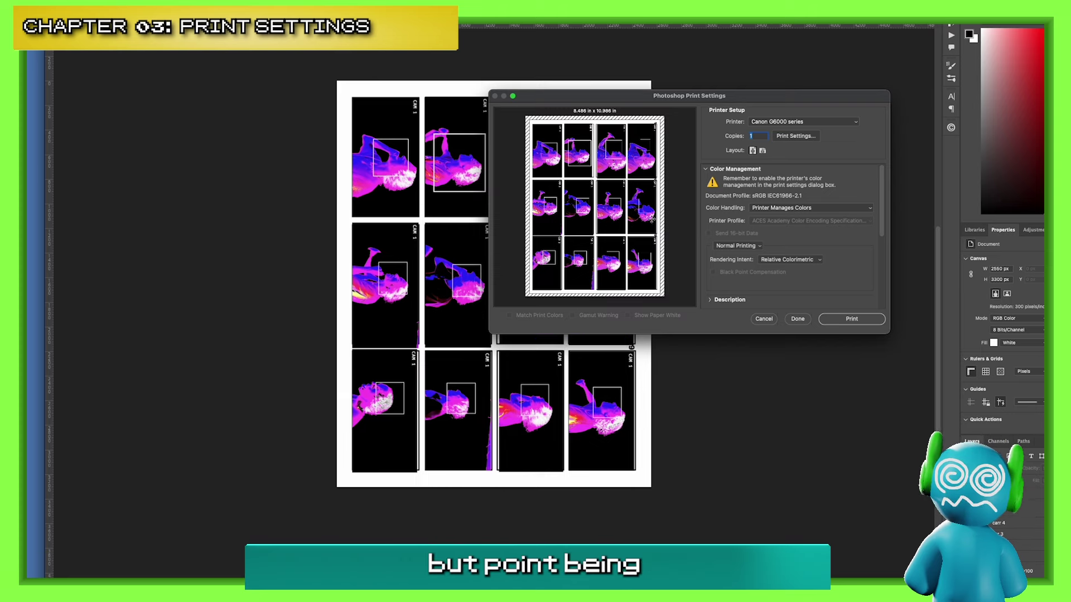
scroll(809, 245, down, 3)
scroll(828, 268, down, 2)
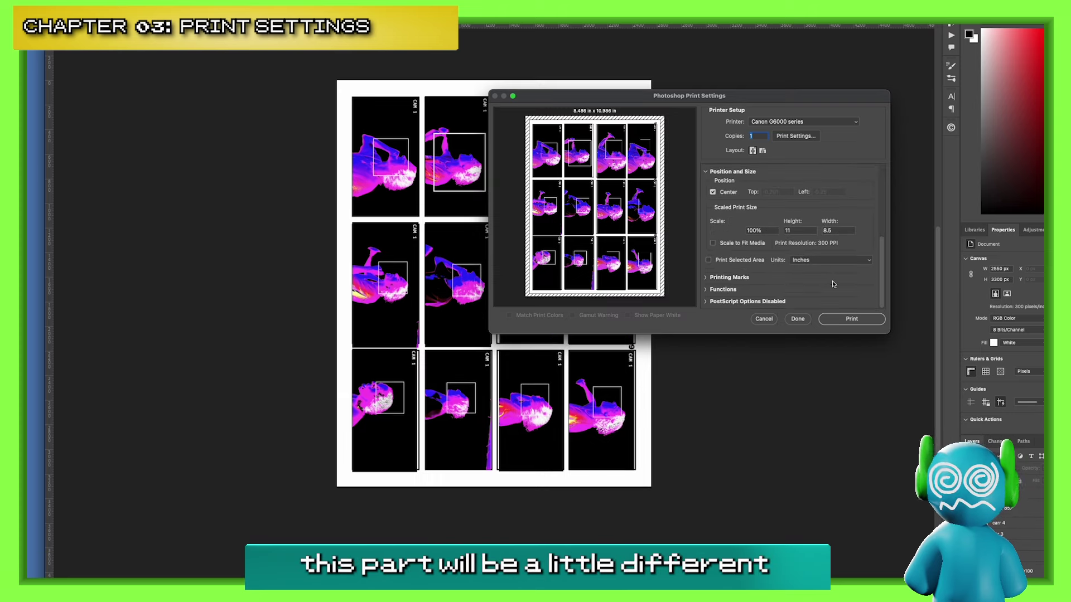
scroll(832, 282, up, 6)
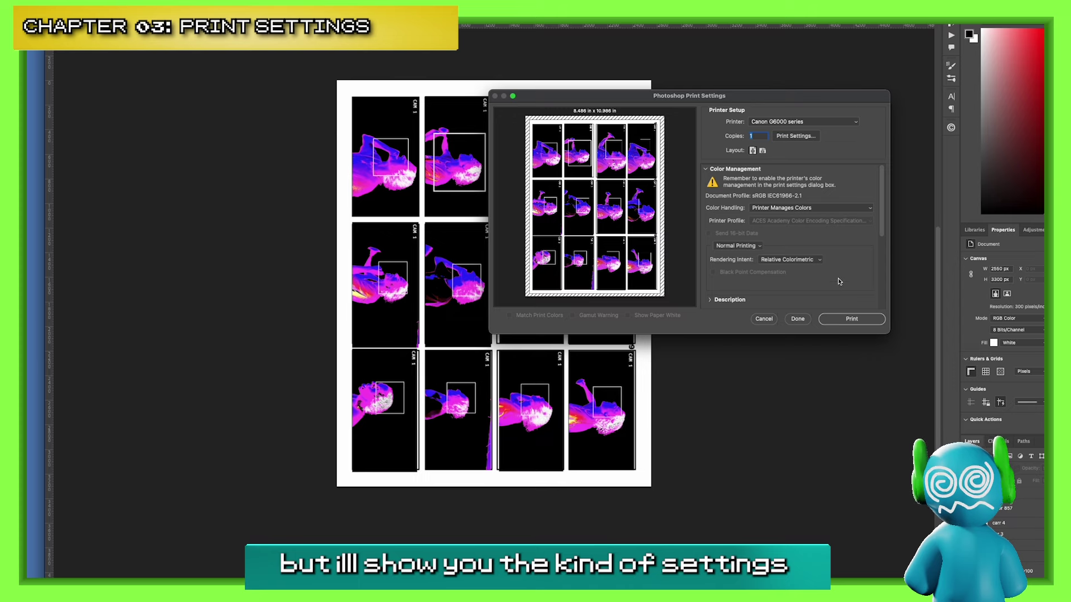
Open the detailed print settings for the Canon G6000 series and review the Media & Quality options for feed, media type and quality.
key(Return)
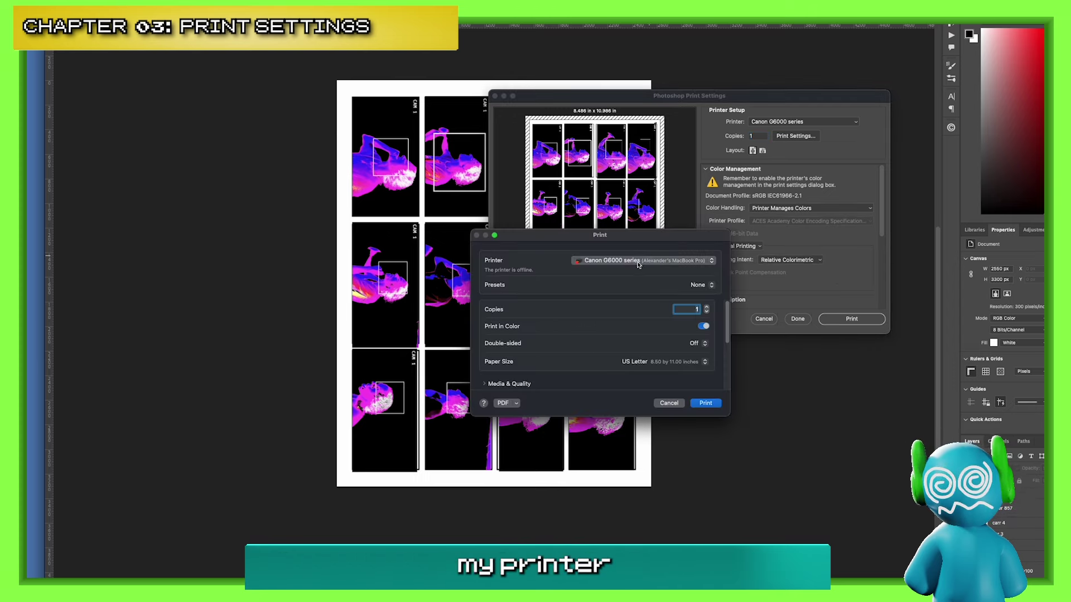
drag(614, 234, 669, 149)
scroll(591, 256, down, 3)
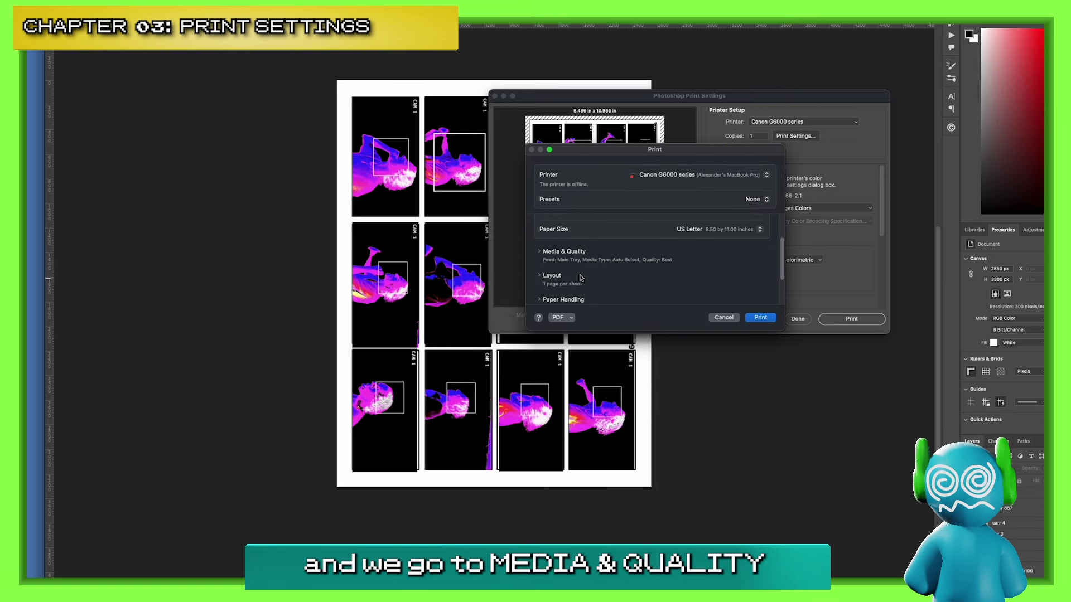
click(540, 252)
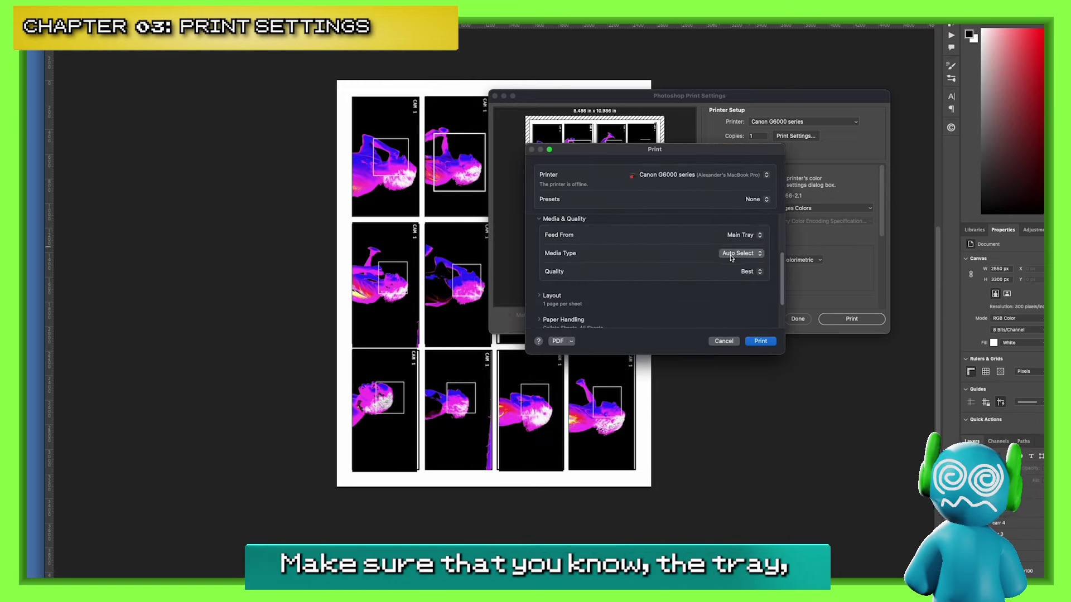
click(737, 253)
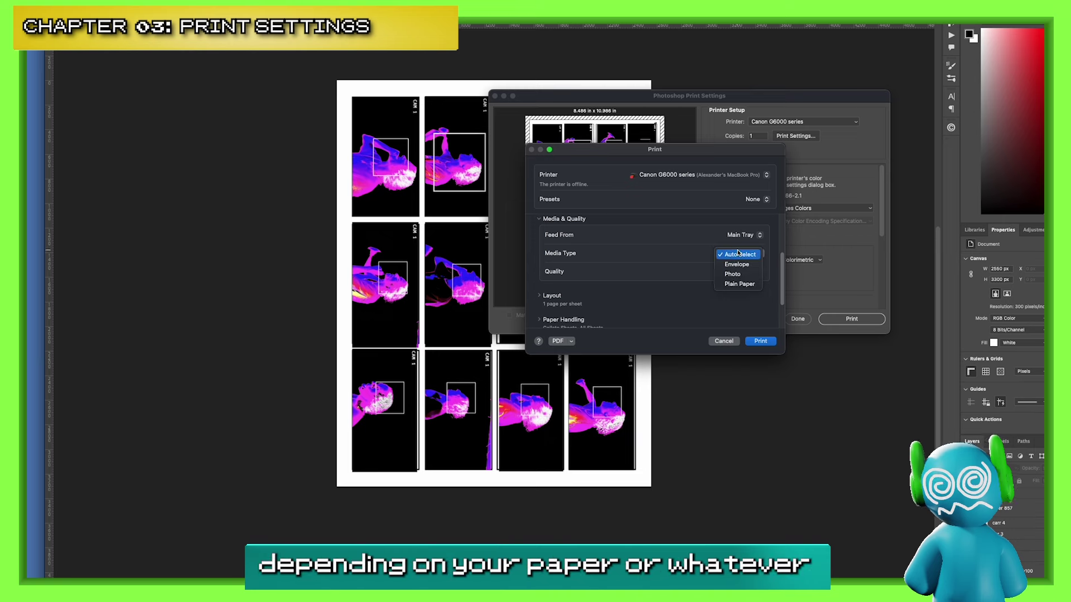
click(659, 229)
click(750, 272)
click(650, 270)
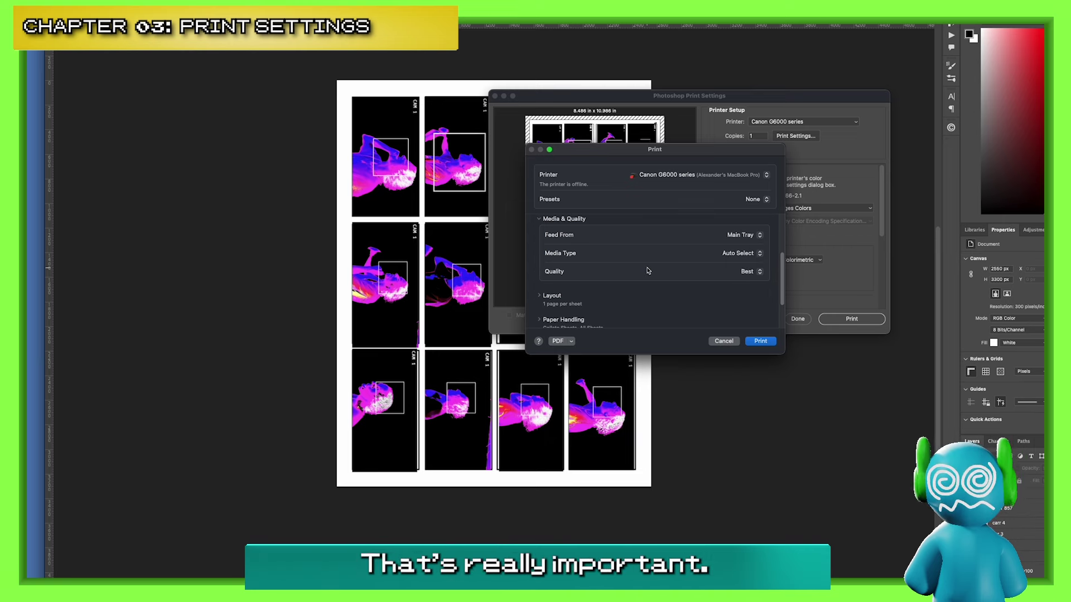
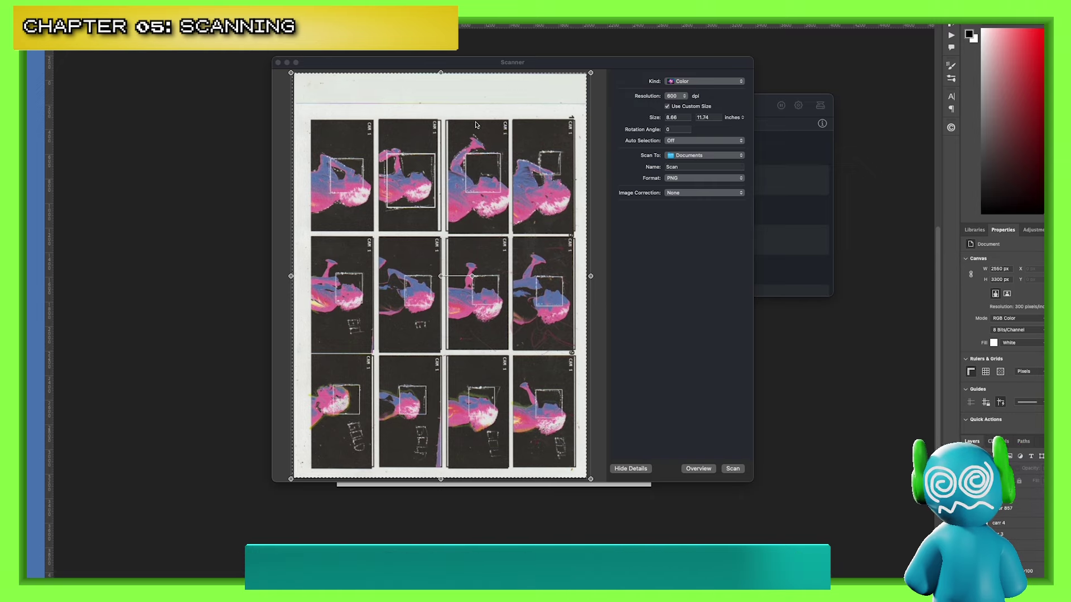
In the Scanner window, choose a scan resolution of 600 dpi and keep image correction at None.
click(674, 96)
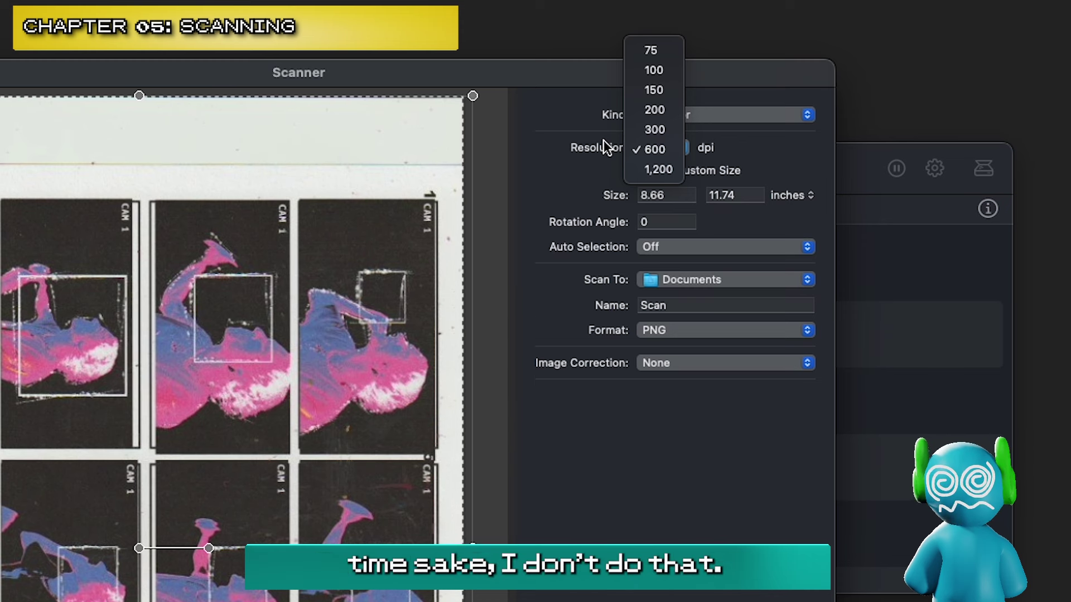
click(653, 149)
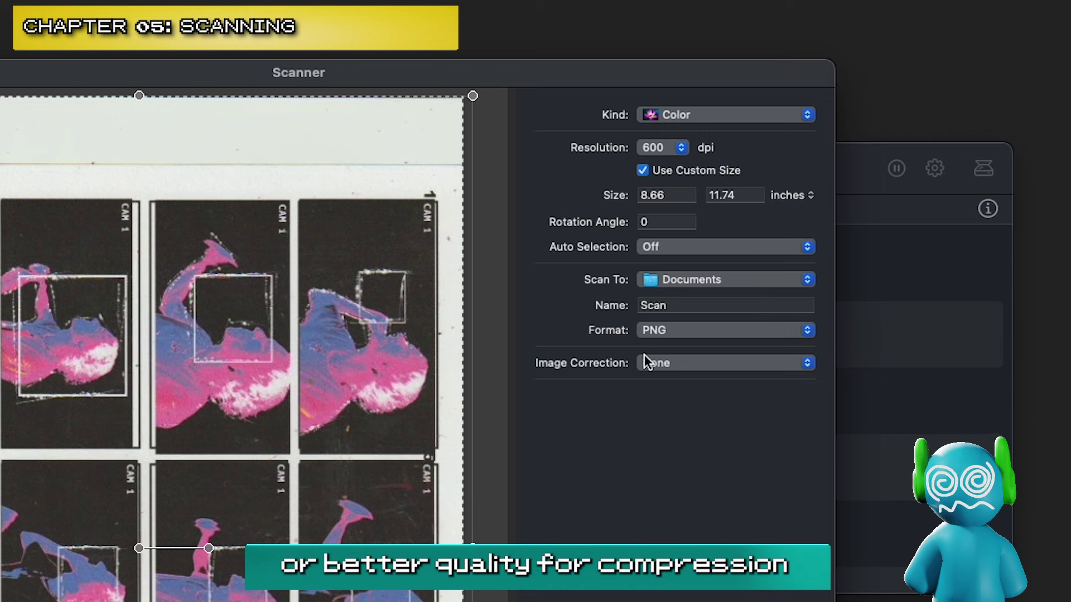
click(661, 366)
click(656, 364)
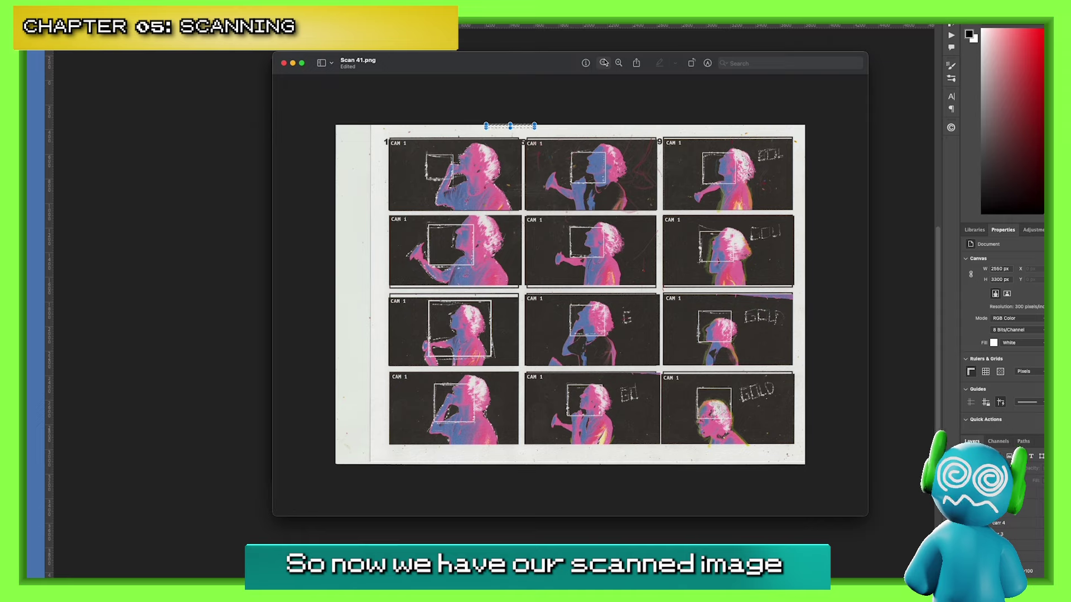
Zoom in on Scan 41.png and examine the scratches and coloured marks on the upper frames of the middle column.
click(619, 63)
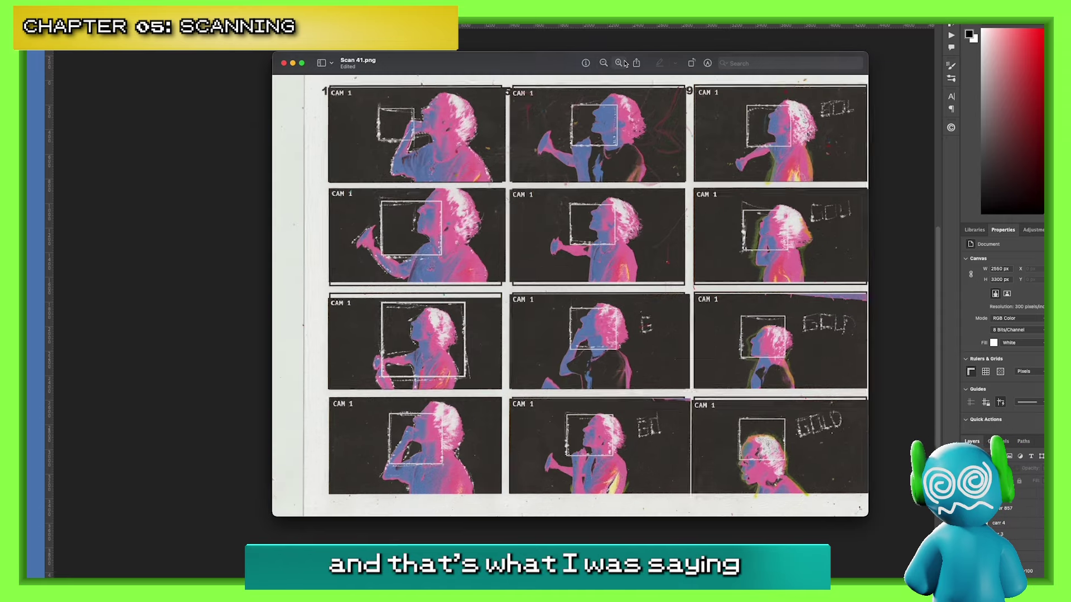
click(622, 63)
click(622, 63)
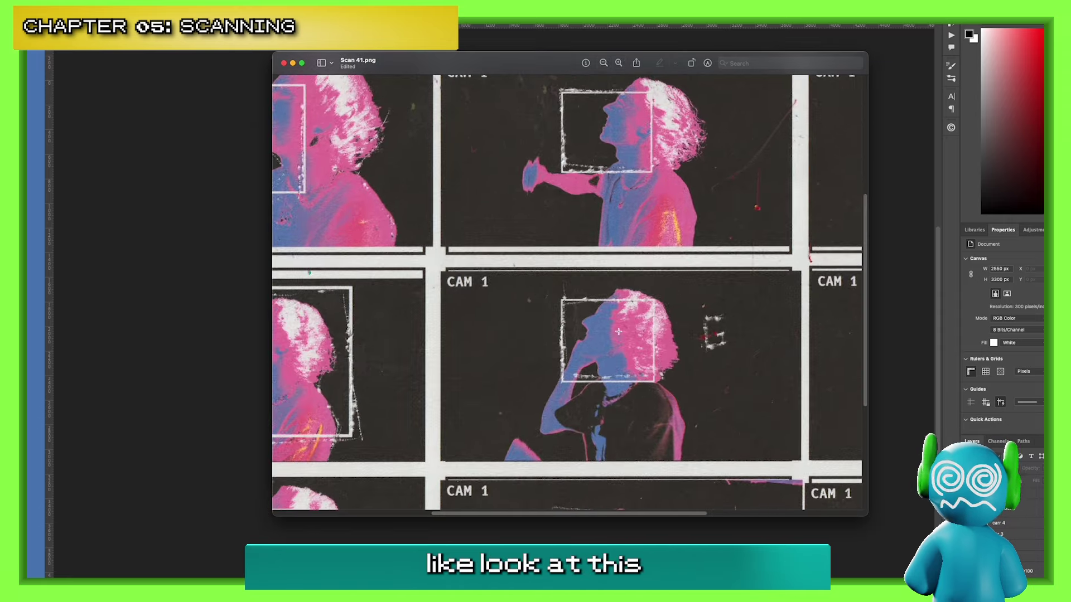
scroll(733, 362, up, 5)
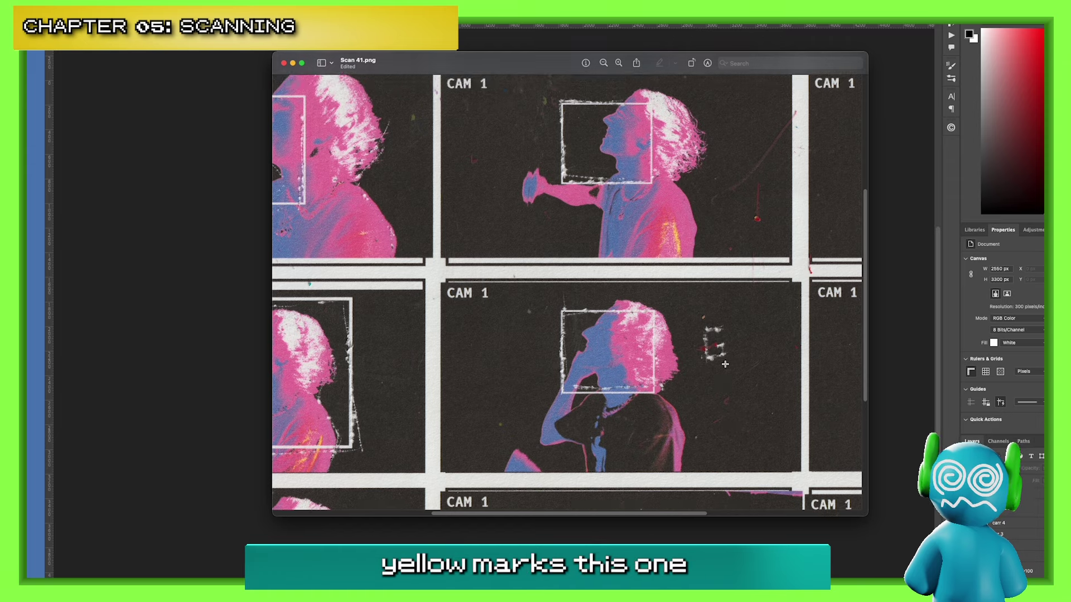
scroll(739, 335, up, 2)
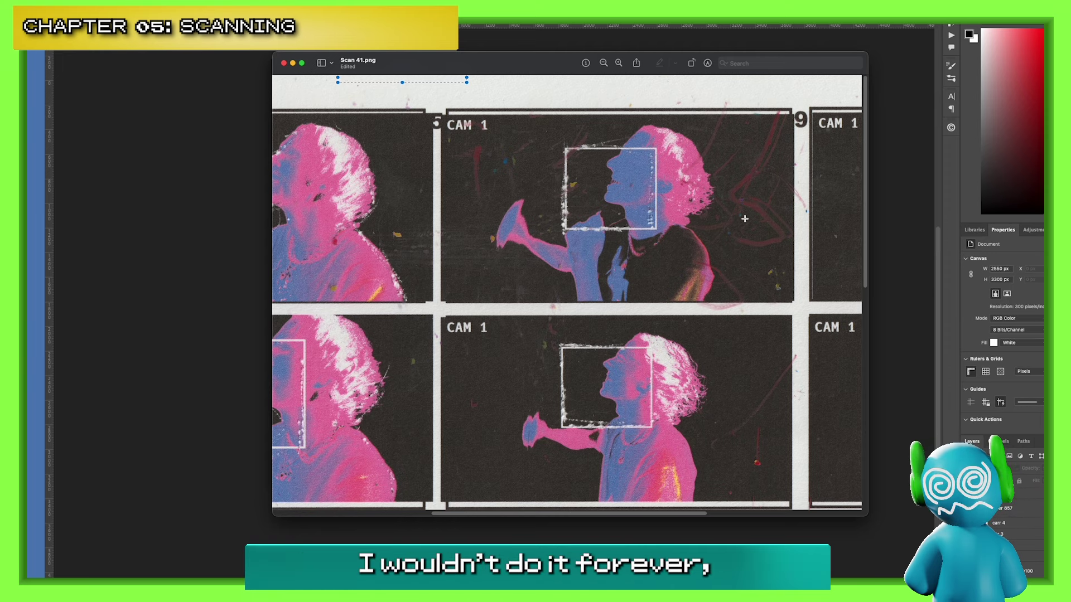
scroll(613, 223, down, 5)
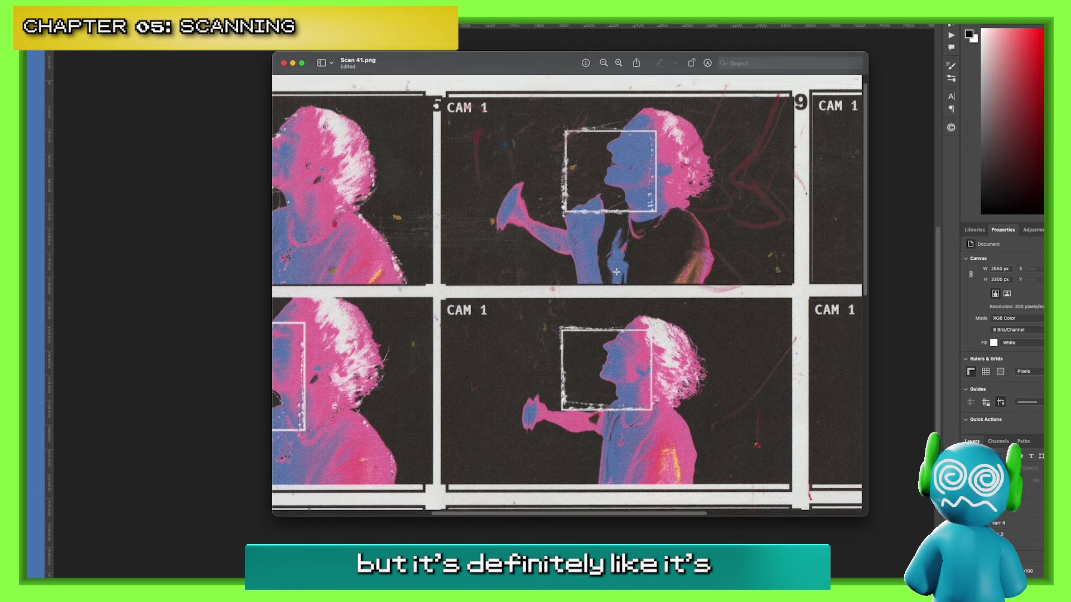
Examine the scraped outlines and boxes on the four frames in the scan's first column, from frame 1 downward.
scroll(621, 304, up, 10)
scroll(622, 304, left, 5)
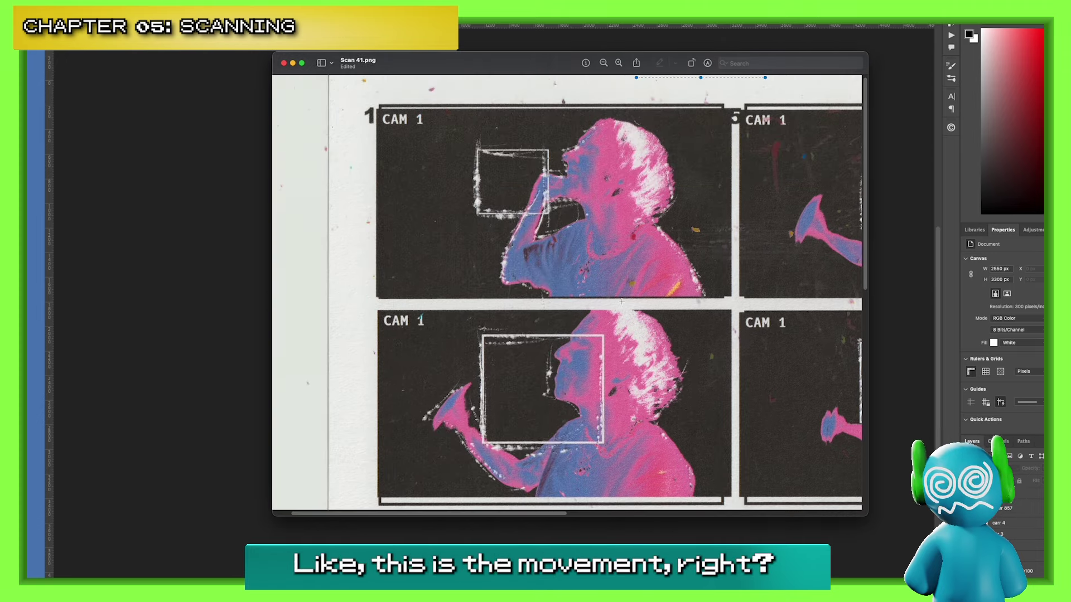
scroll(622, 305, down, 2)
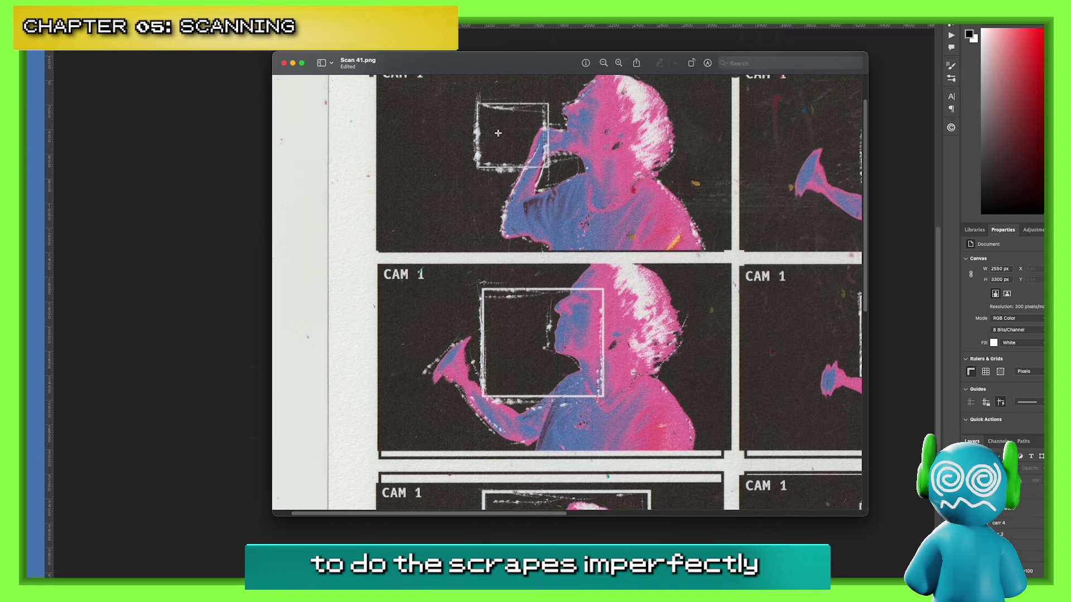
scroll(517, 340, down, 5)
scroll(516, 339, down, 2)
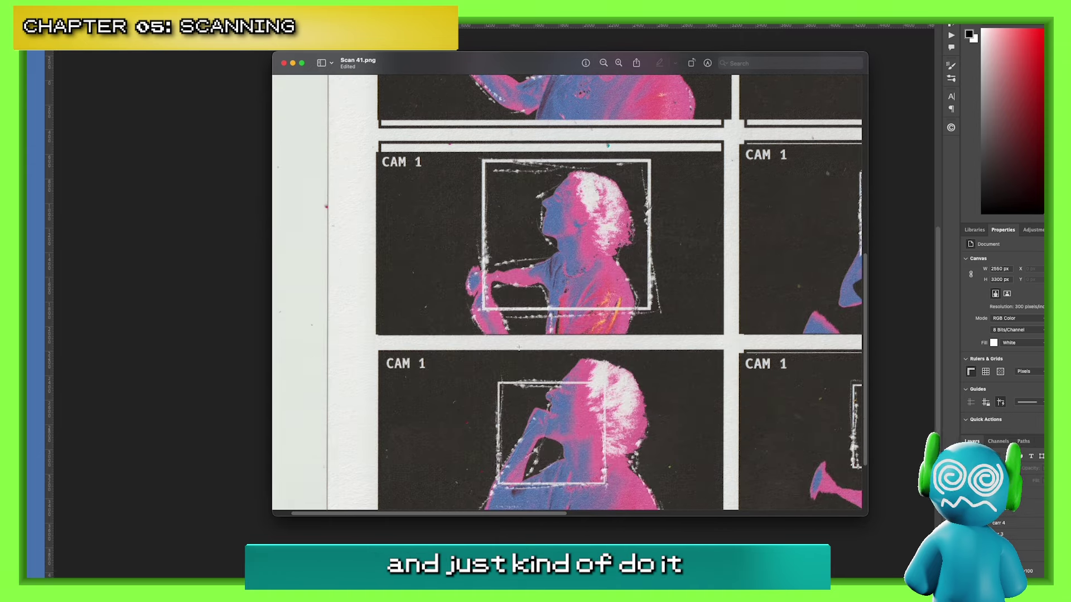
scroll(560, 367, down, 2)
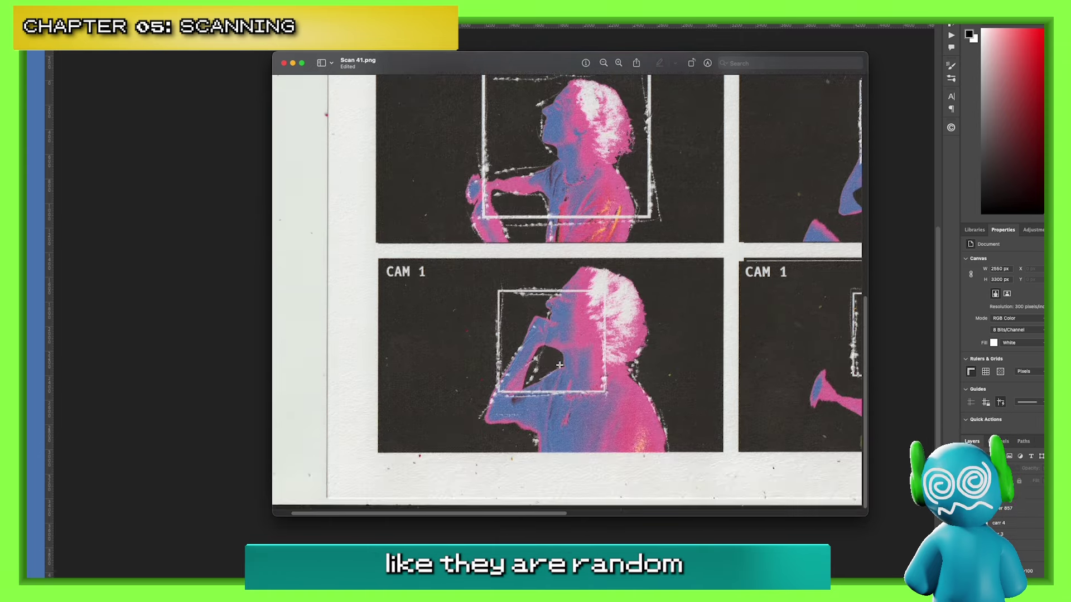
scroll(558, 376, down, 5)
Examine the scratched lettering and coloured outlines on the scan's middle and last columns, ending at the final frame.
scroll(554, 376, right, 2)
scroll(652, 375, up, 5)
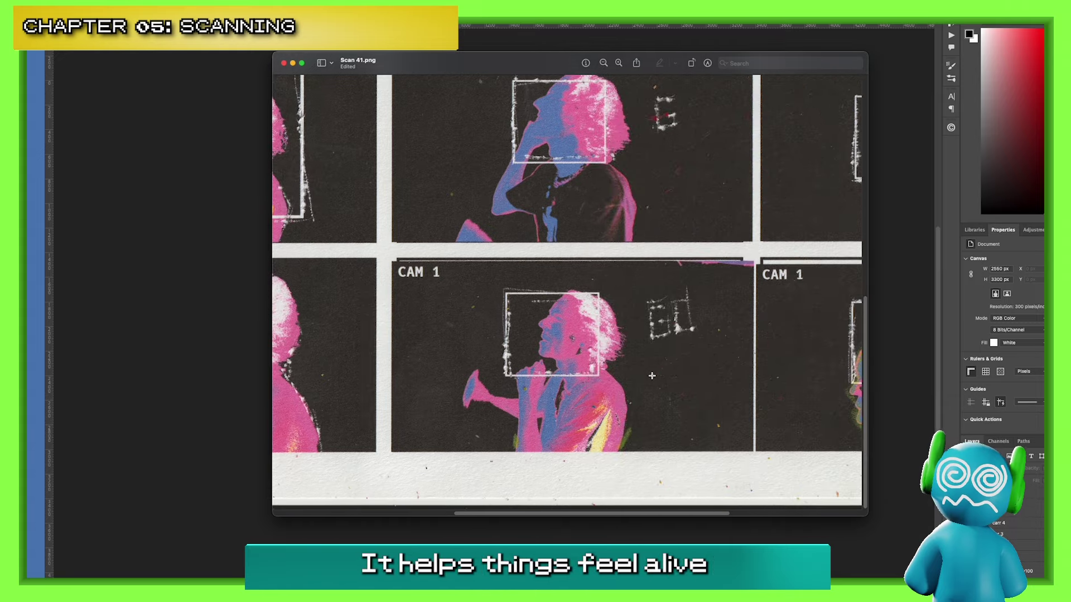
scroll(593, 348, up, 2)
scroll(674, 285, up, 3)
scroll(674, 285, right, 3)
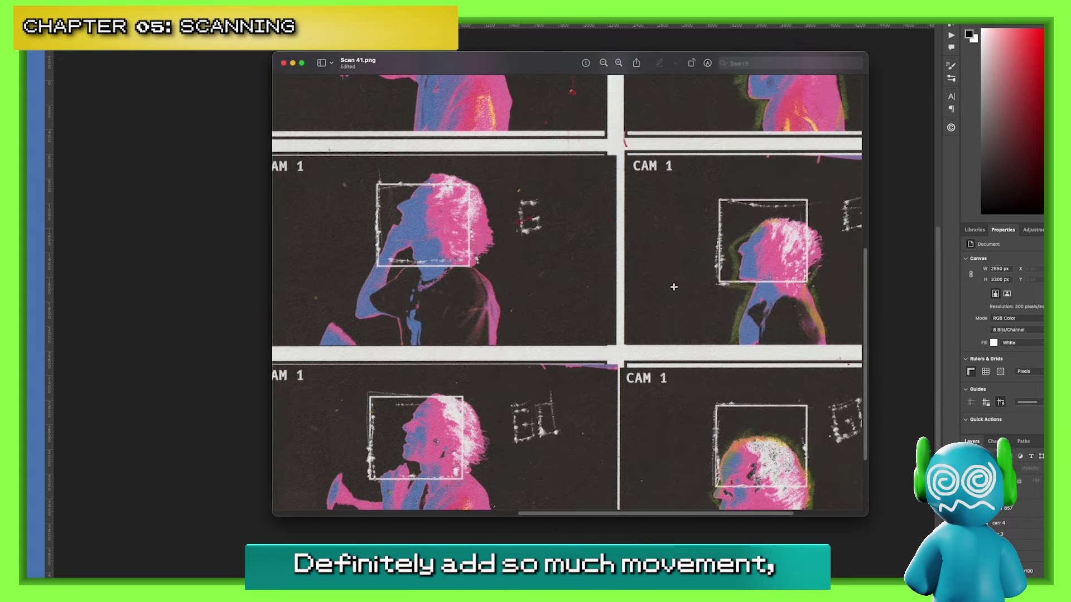
scroll(670, 288, up, 2)
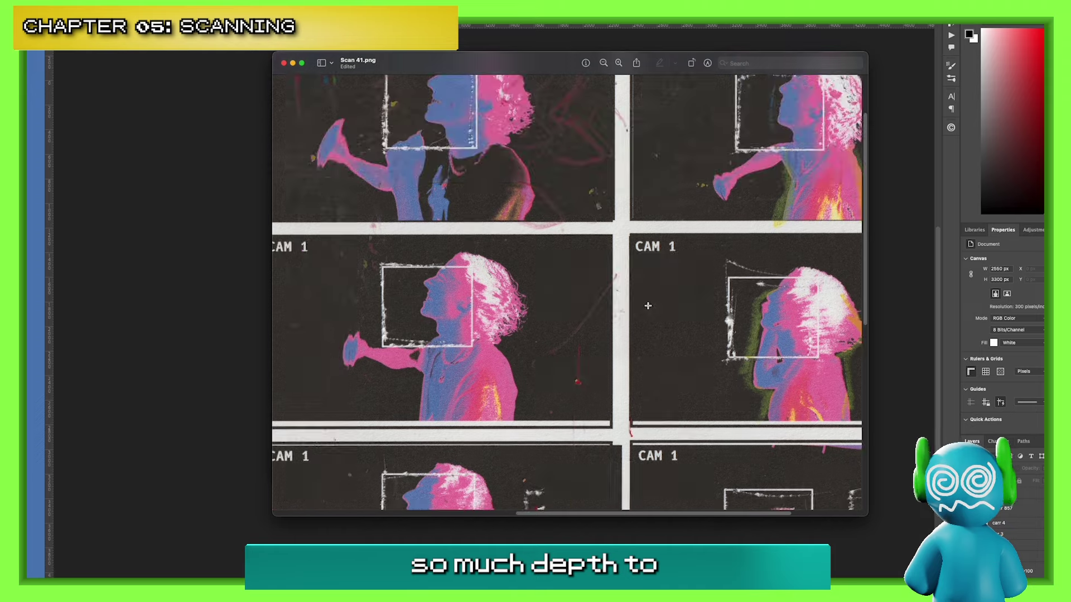
scroll(652, 291, down, 2)
scroll(622, 297, up, 3)
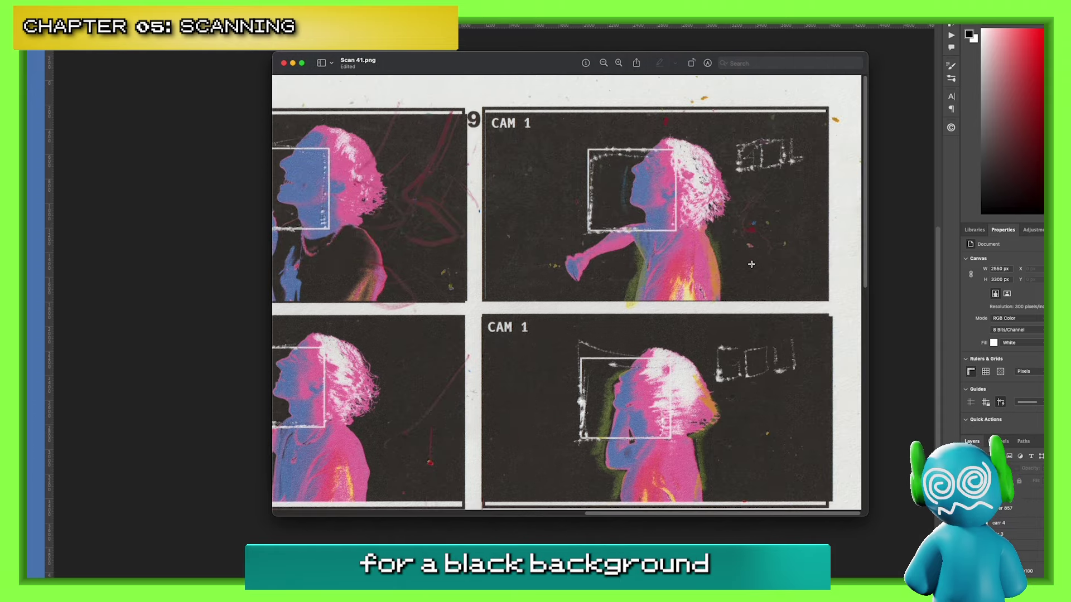
scroll(750, 262, down, 3)
scroll(753, 234, down, 2)
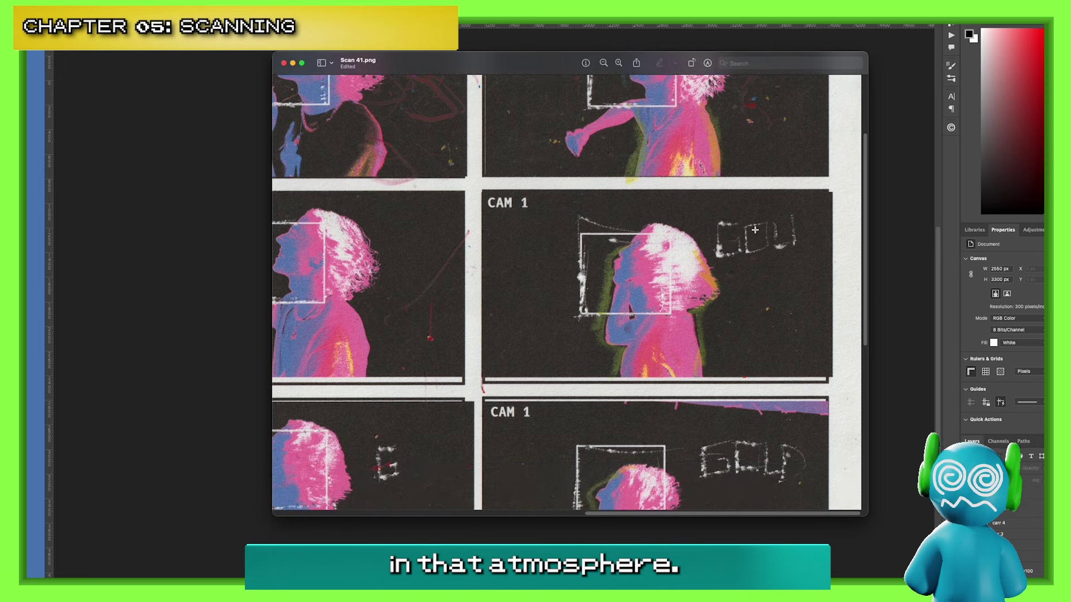
scroll(719, 335, down, 4)
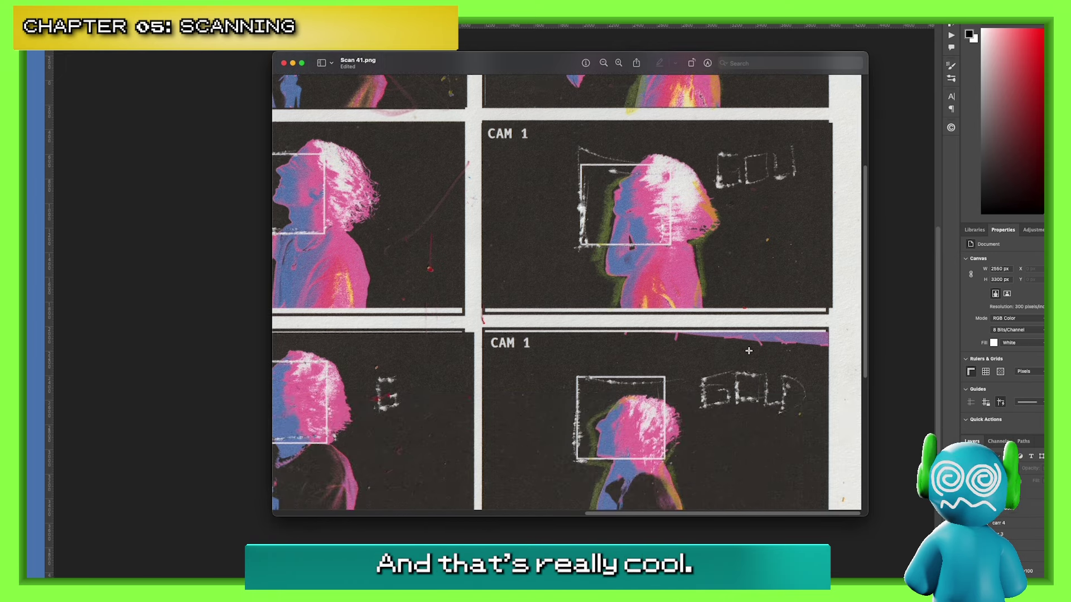
scroll(743, 349, down, 7)
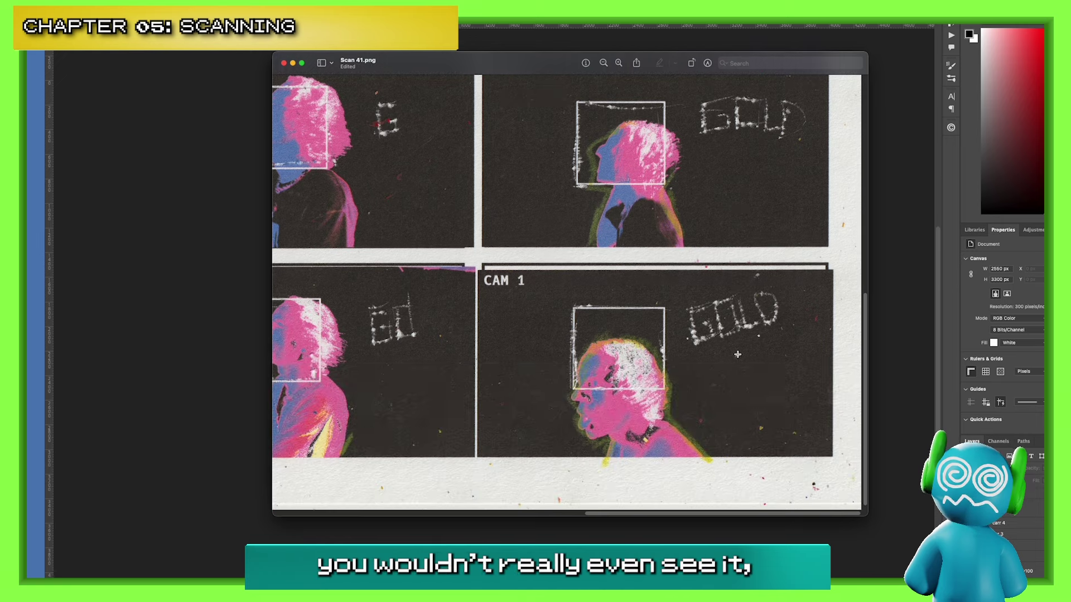
Go back from the scan's last frame to frame 5 and check the dust and marks on the middle column.
scroll(737, 354, left, 6)
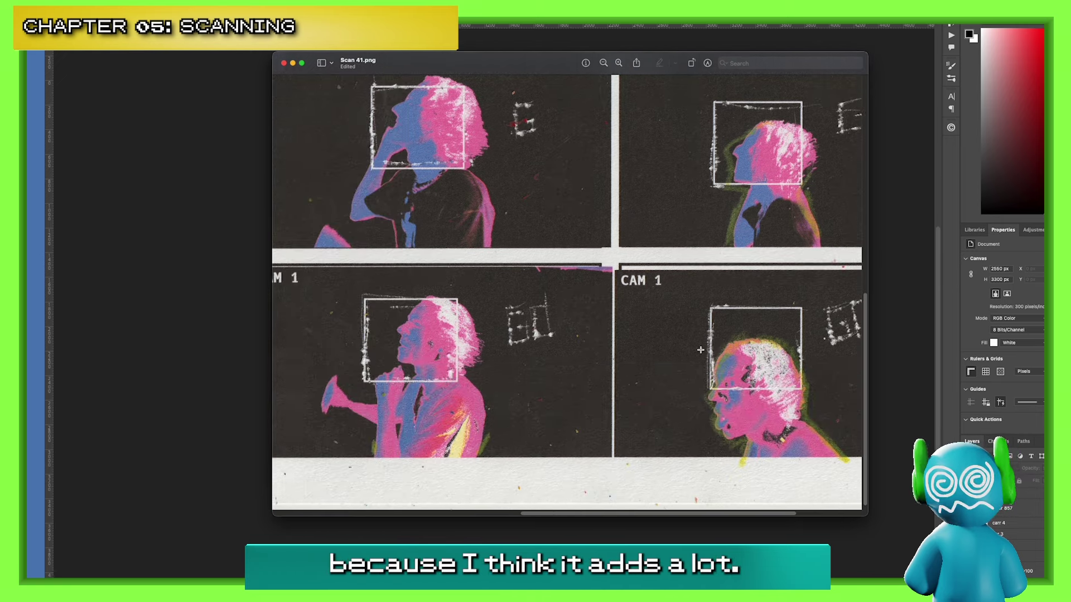
scroll(690, 350, left, 2)
scroll(690, 350, up, 15)
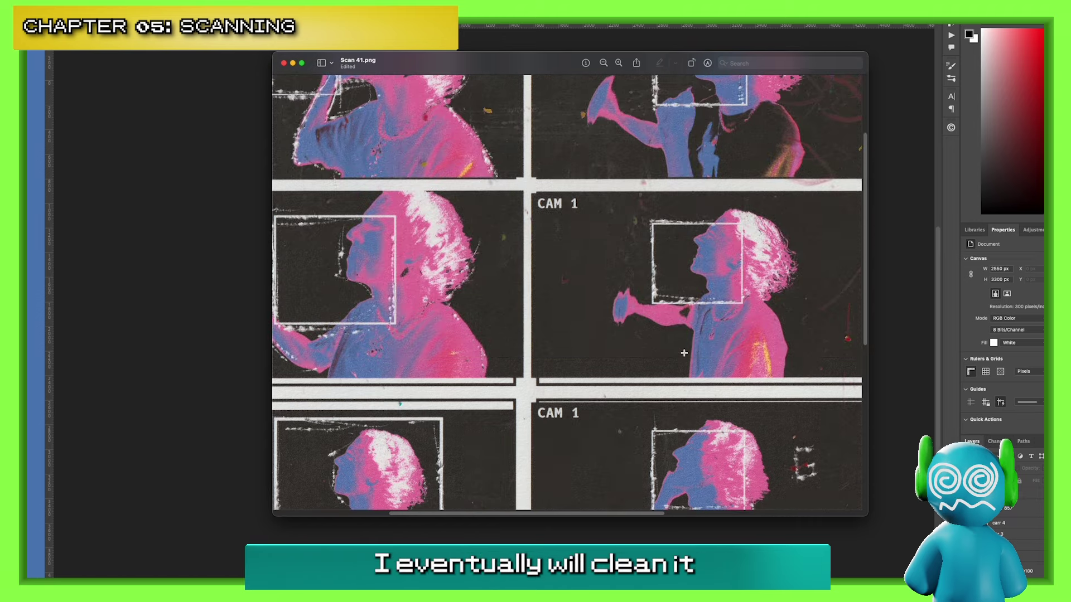
scroll(684, 353, right, 2)
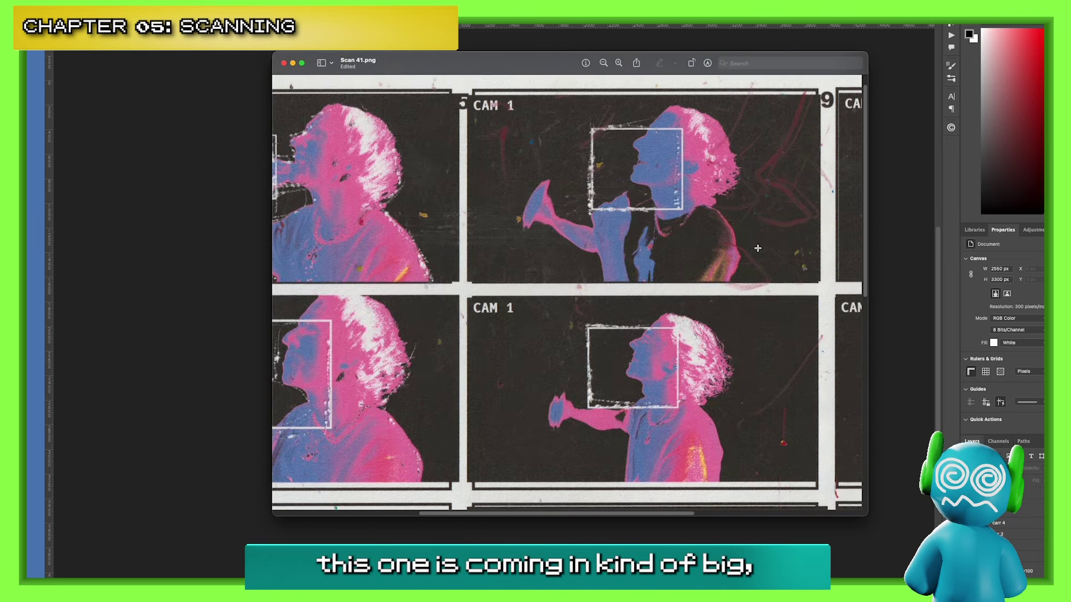
scroll(767, 254, right, 1)
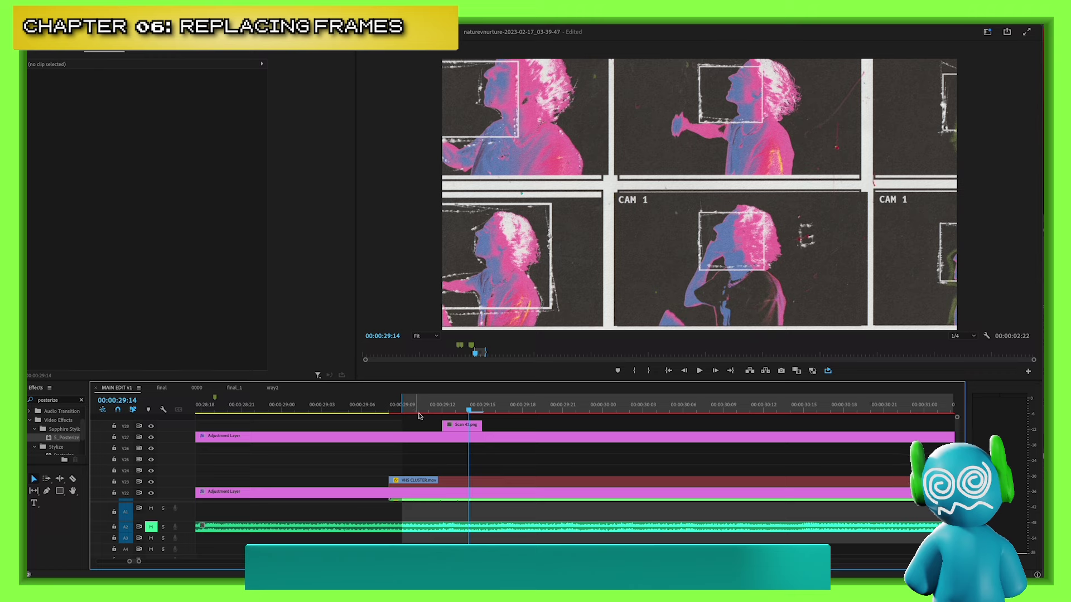
In Premiere Pro, reposition the Scan 41.png clip at 00:00:29:12 and scale it to 214 so the first grid frame fills the picture.
drag(426, 412, 461, 411)
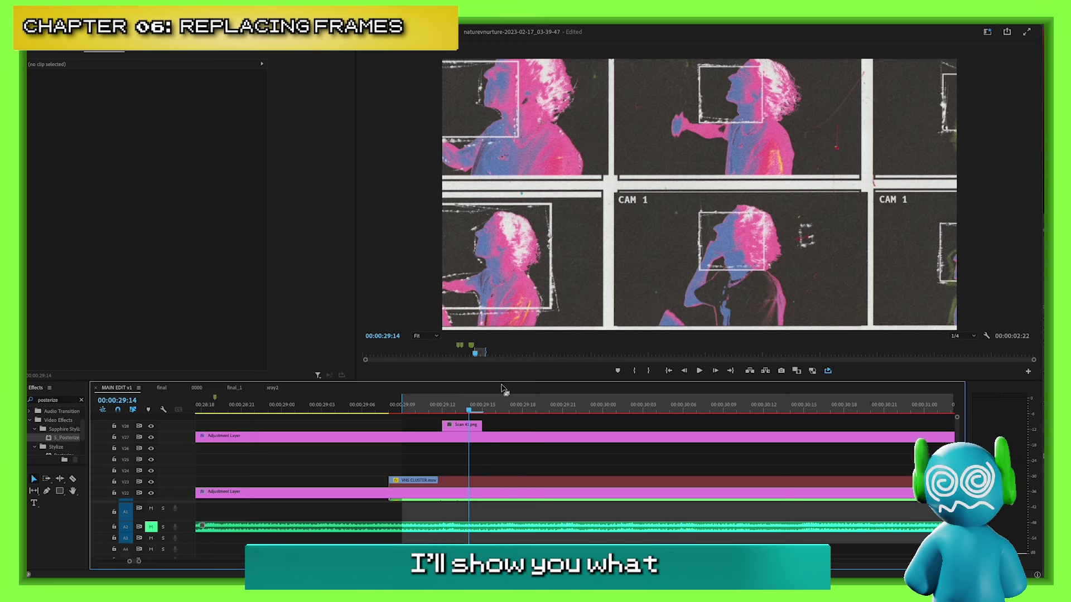
drag(470, 413, 442, 411)
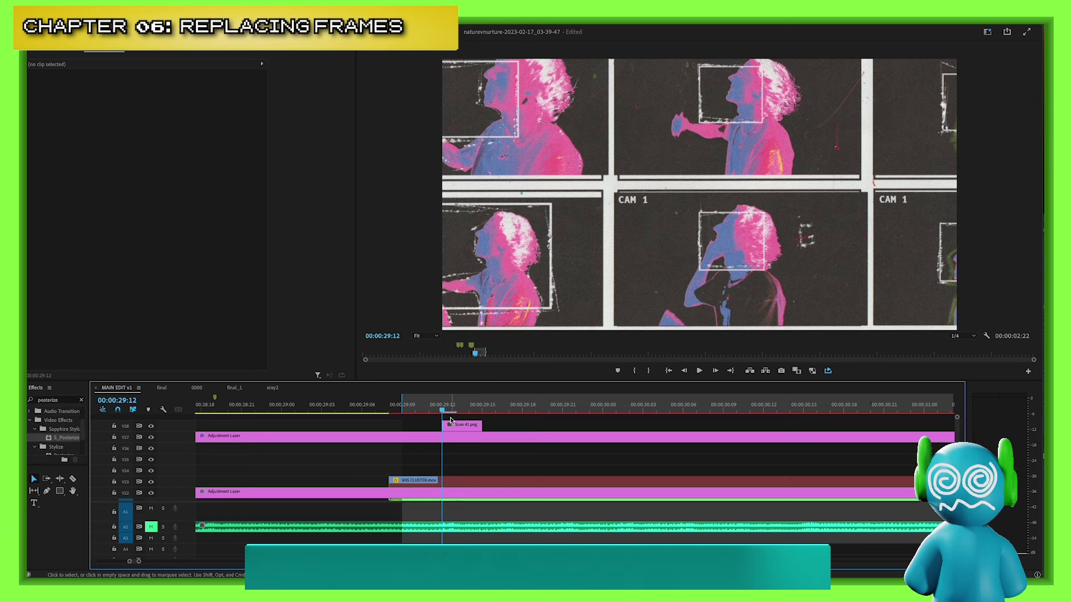
click(452, 424)
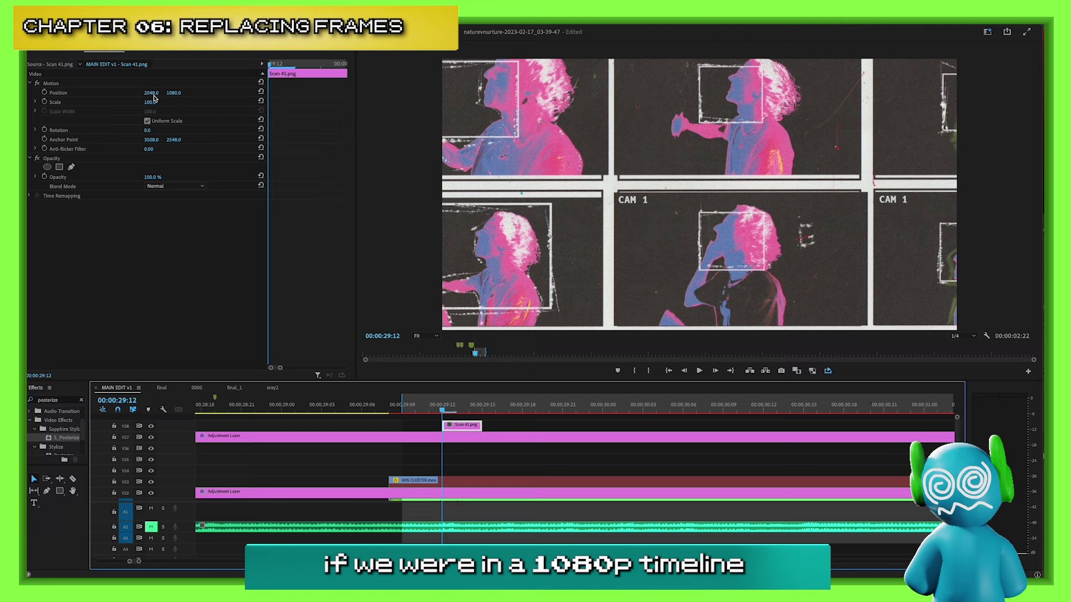
drag(152, 93, 204, 102)
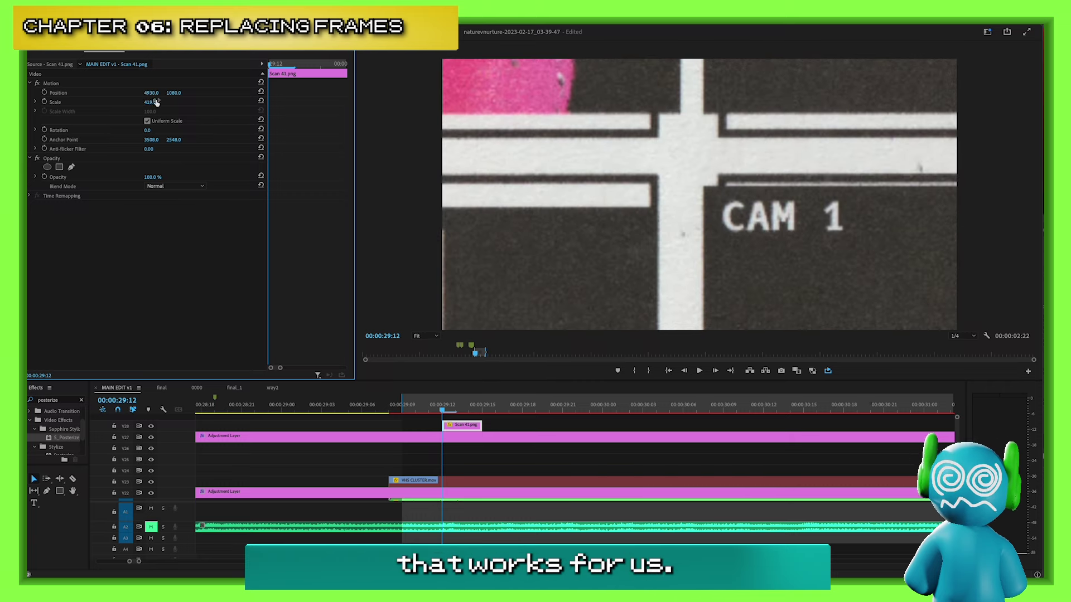
click(460, 412)
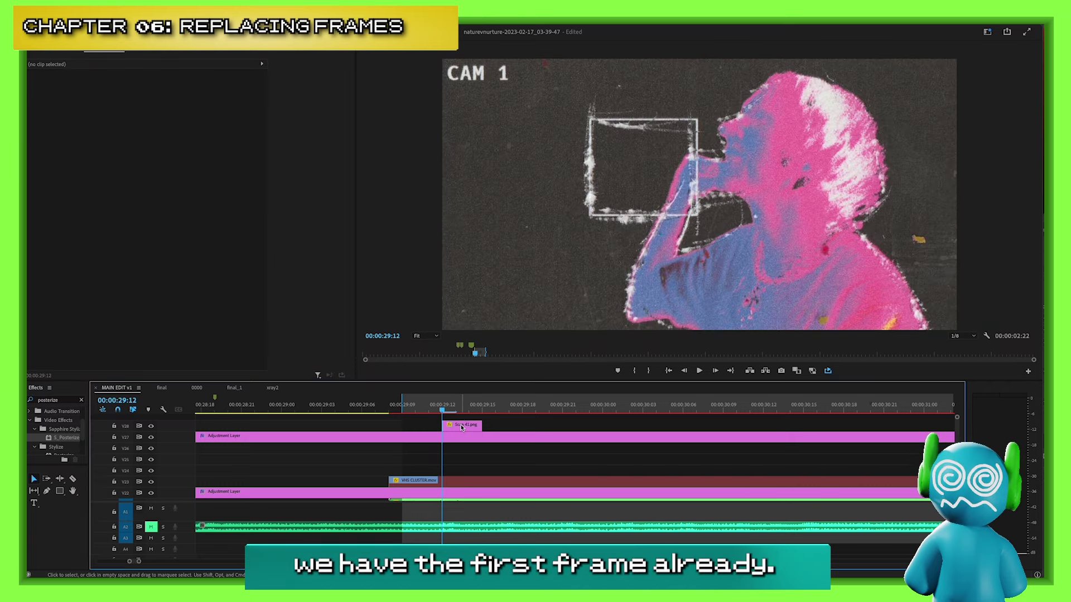
Duplicate the Scan 41.png clip directly after itself at 00:00:29:15 and set its vertical position to 2551 to show the second frame.
drag(461, 428, 501, 428)
click(483, 409)
drag(177, 92, 114, 93)
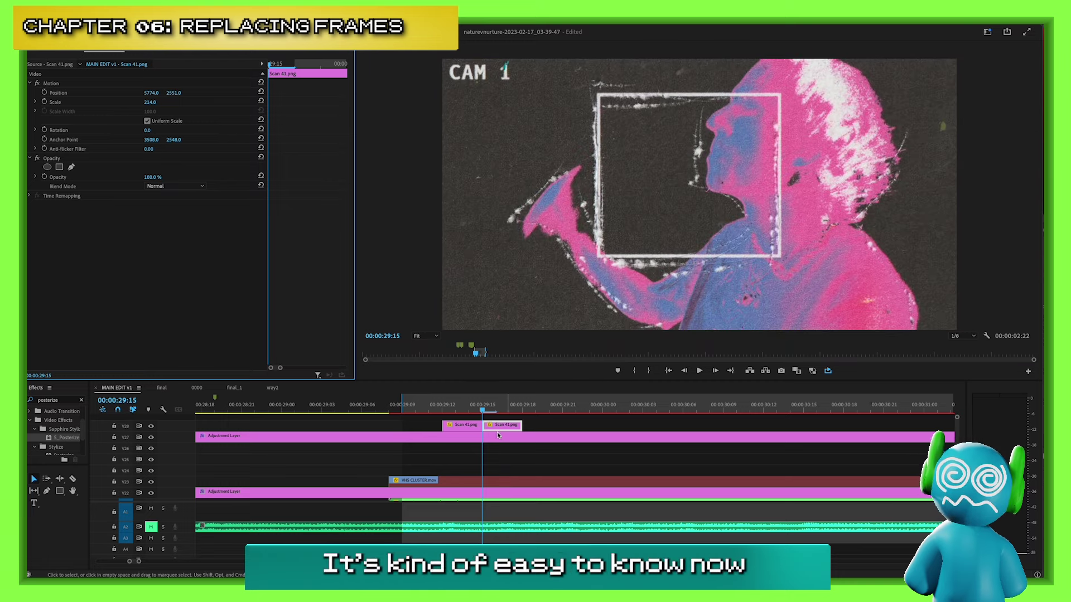
Duplicate the Scan 41.png clip twice more in a row, setting vertical positions of -85 and -2449 for the third and fourth grid frames.
drag(498, 429, 538, 429)
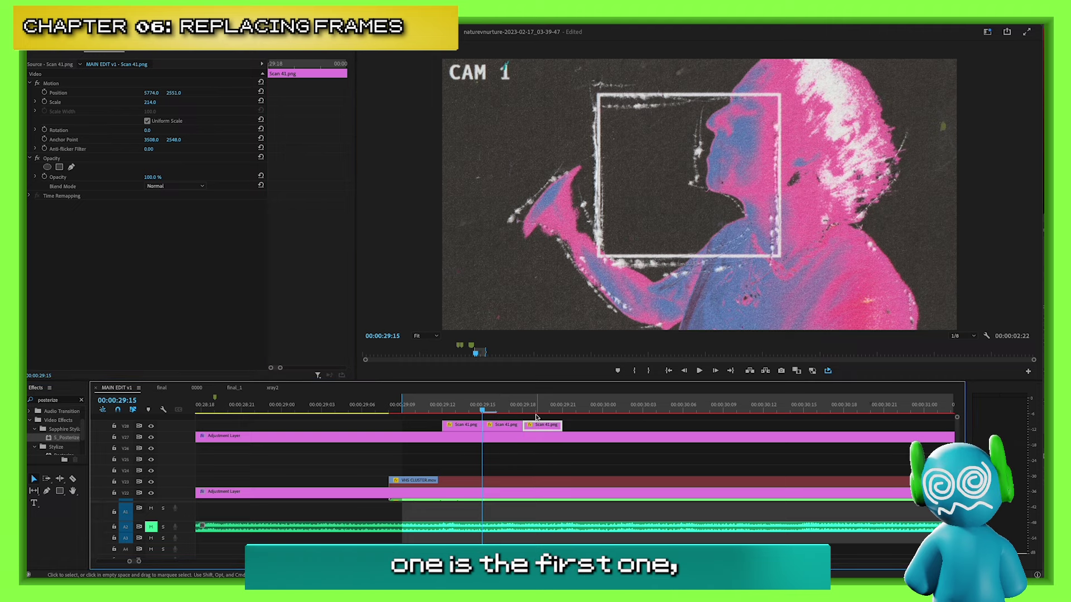
drag(174, 92, 58, 92)
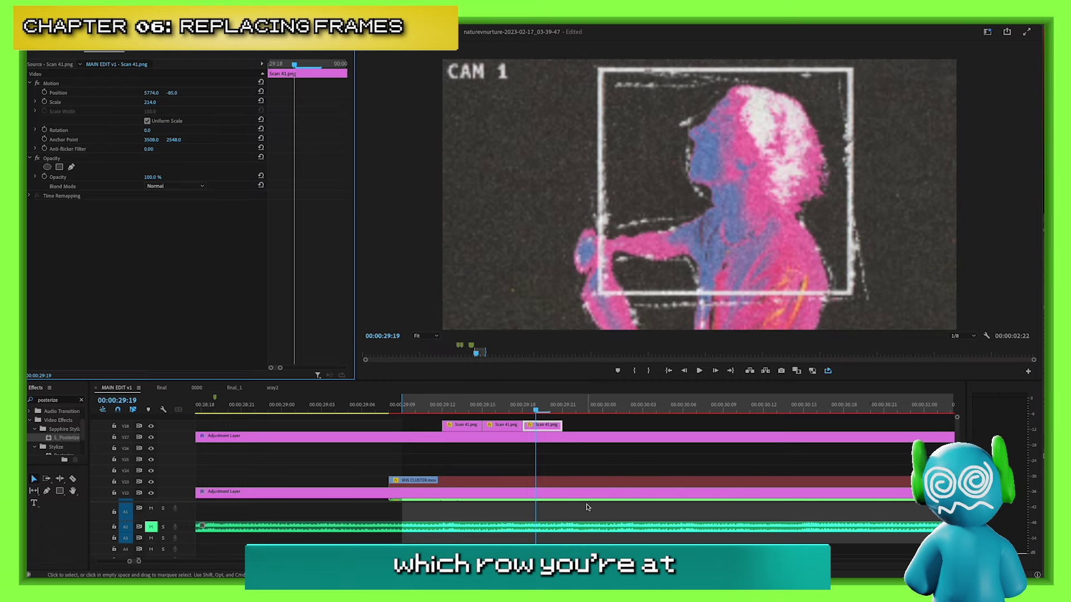
alt+drag(539, 430, 579, 430)
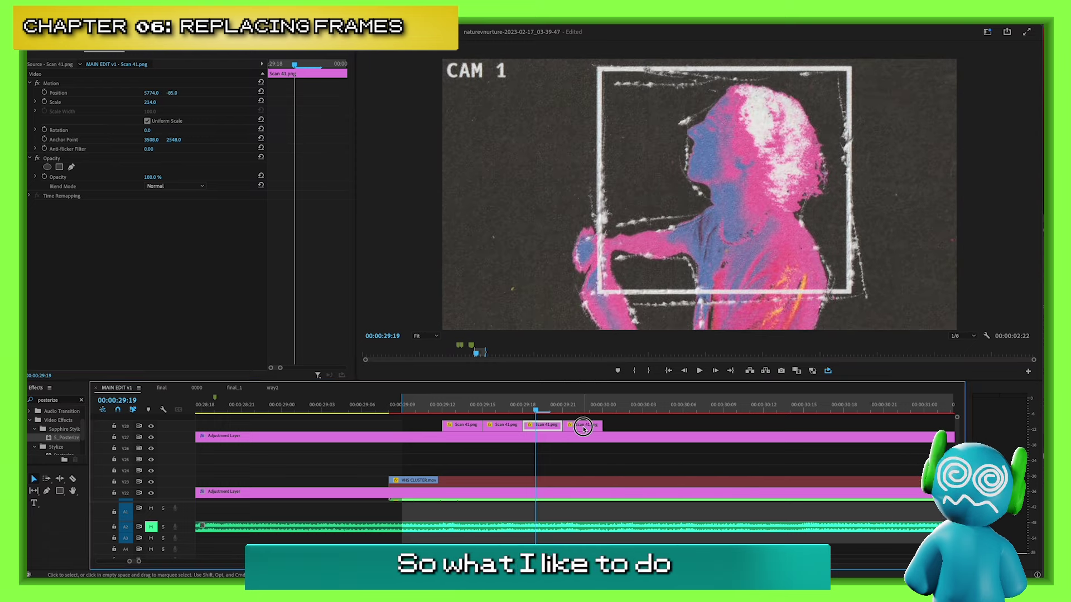
drag(173, 92, 92, 93)
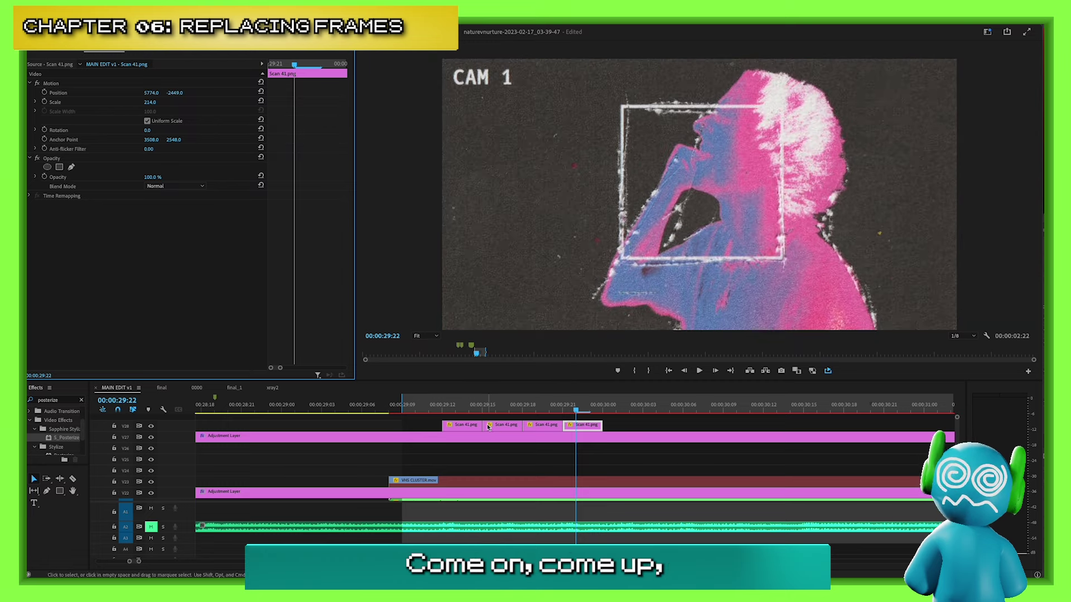
Copy the first Scan 41.png clip to the track above at 00:00:30:00 and set its horizontal position to 1440 for the second column.
drag(459, 423, 617, 419)
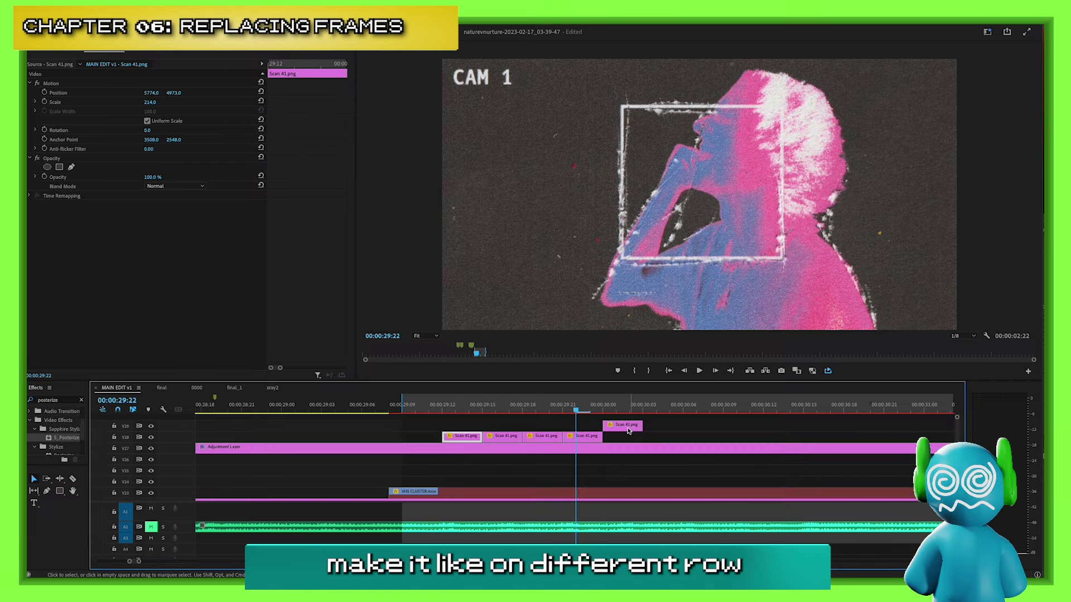
click(616, 410)
click(620, 425)
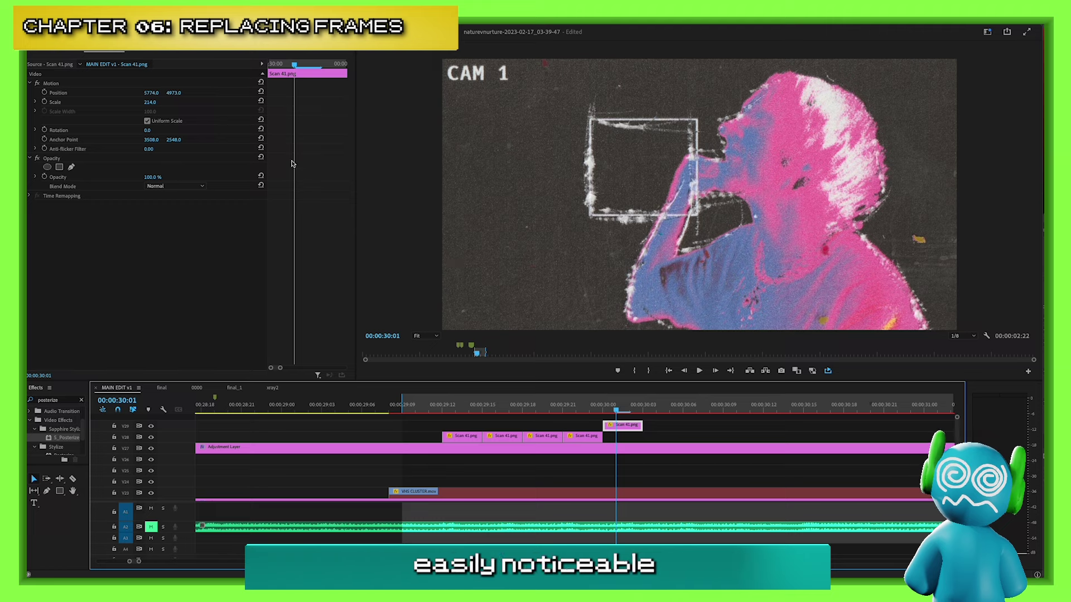
drag(151, 92, 24, 92)
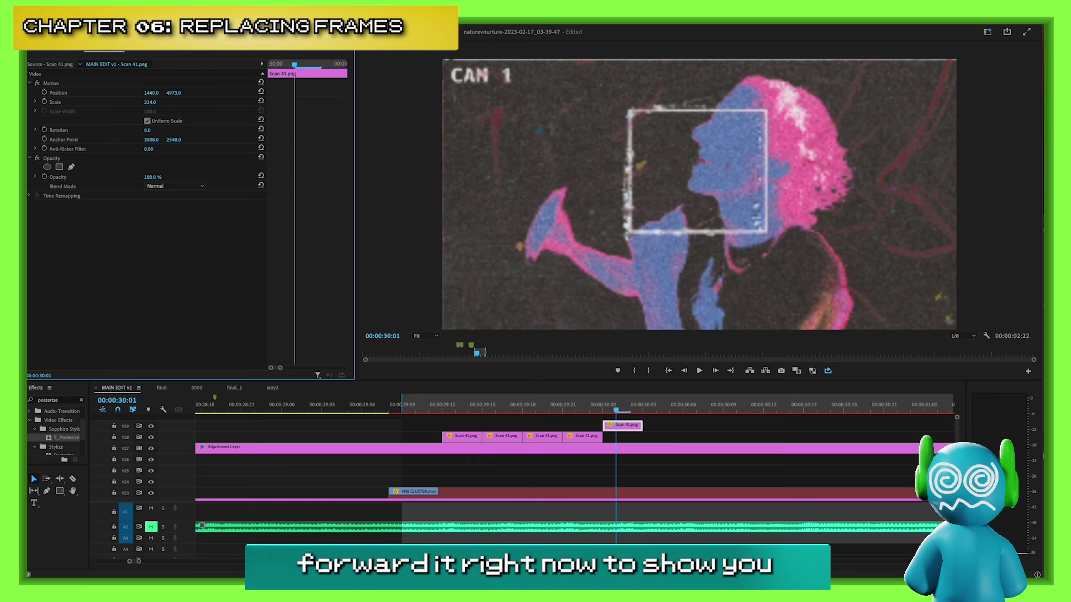
key(Tab)
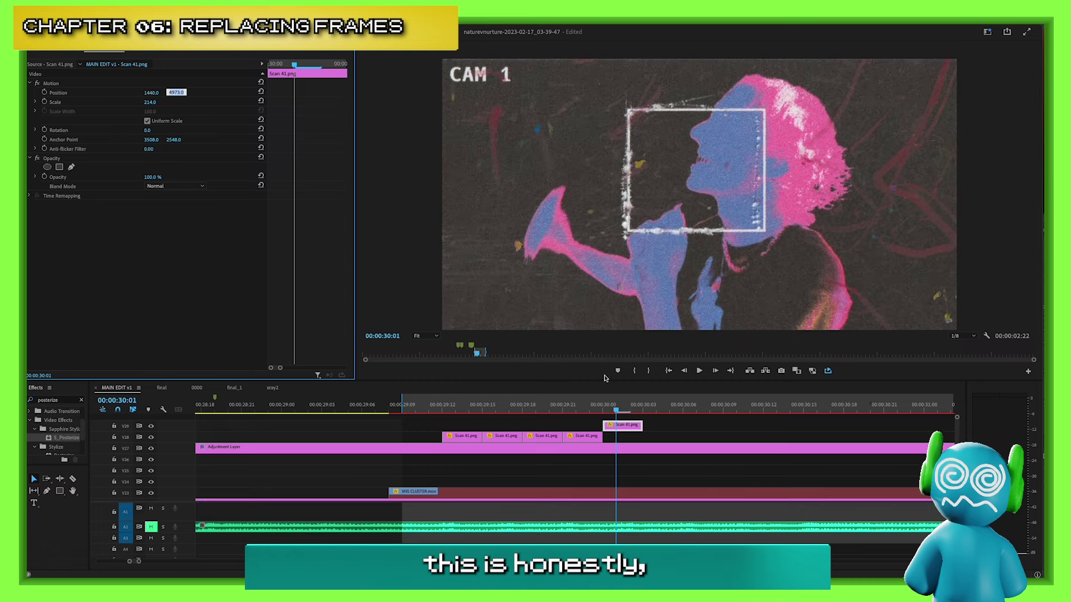
Duplicate the second-column clip twice in a row, setting the first copy's vertical position to 2521 and shifting the second to the following grid frame.
drag(627, 425, 668, 425)
drag(173, 92, 130, 93)
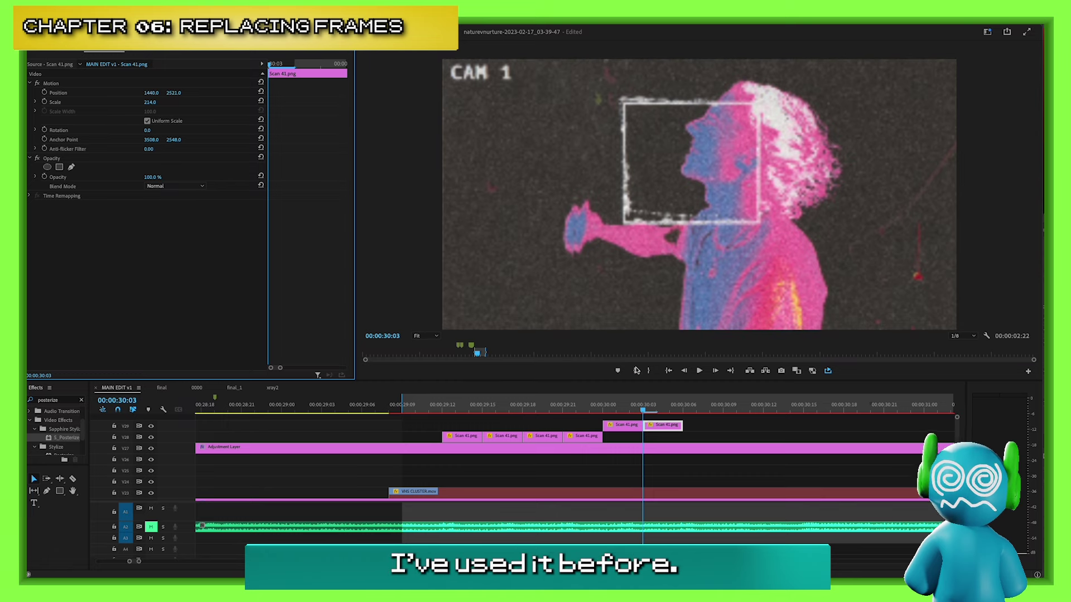
drag(667, 428, 704, 426)
click(695, 412)
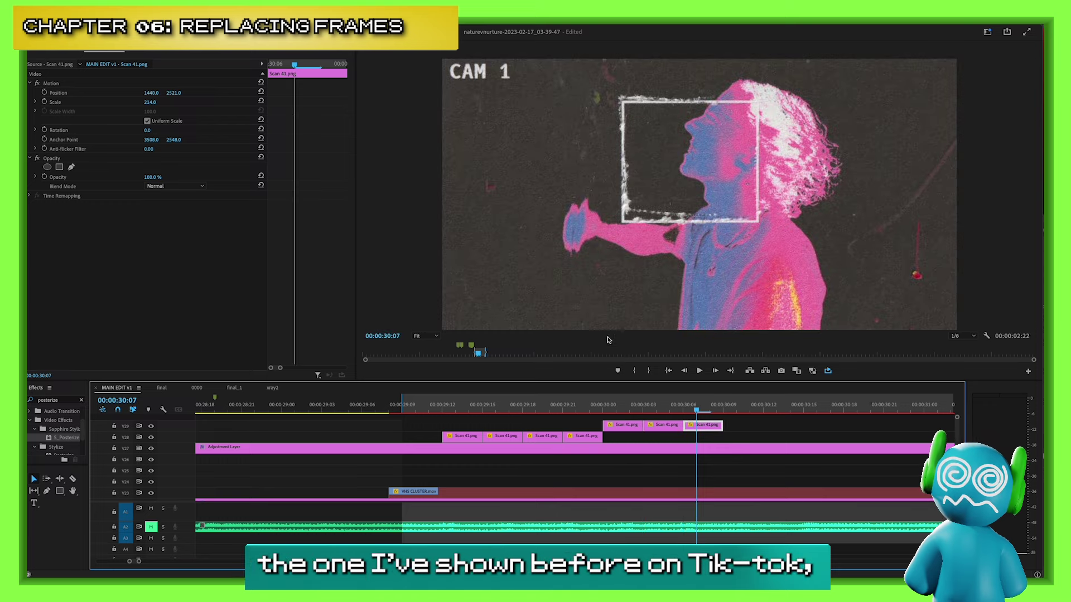
drag(174, 94, 100, 92)
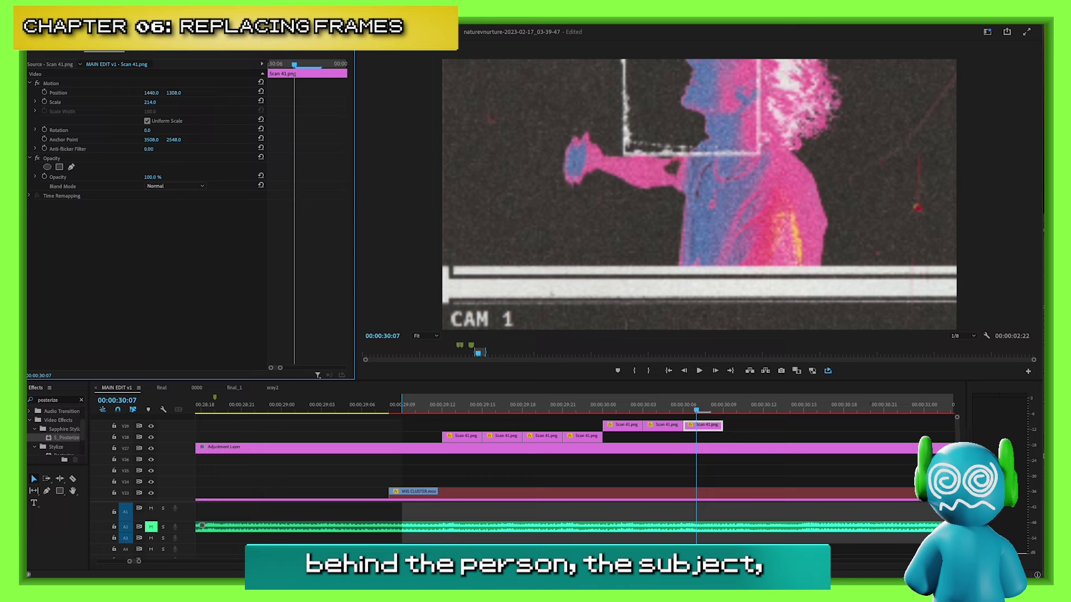
drag(174, 92, 129, 93)
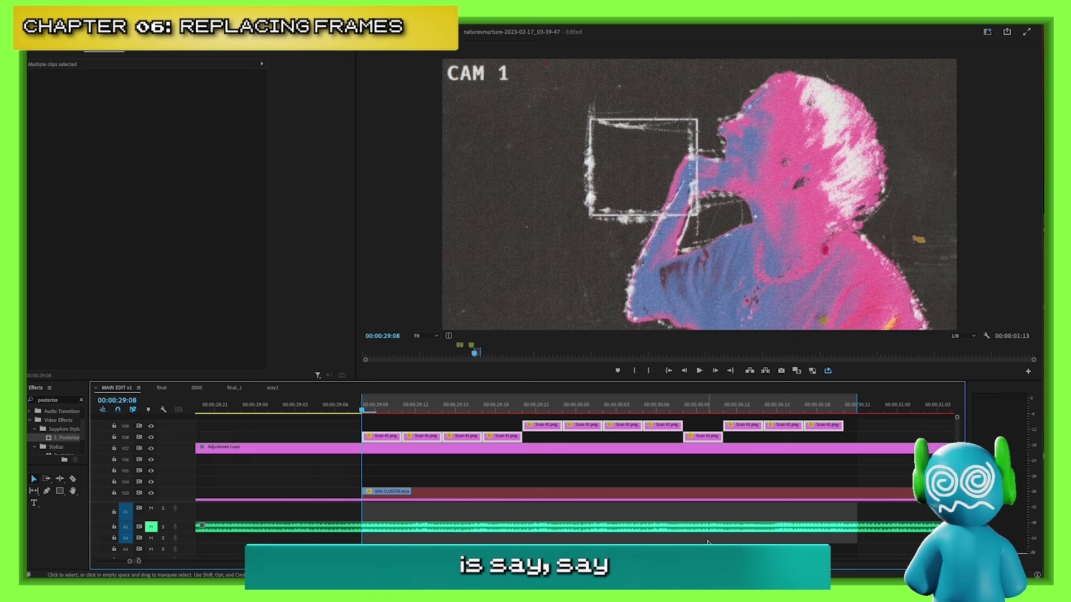
Select all the Scan 41.png clips on both tracks and nest them into one sequence, keeping the default name.
drag(369, 402, 361, 442)
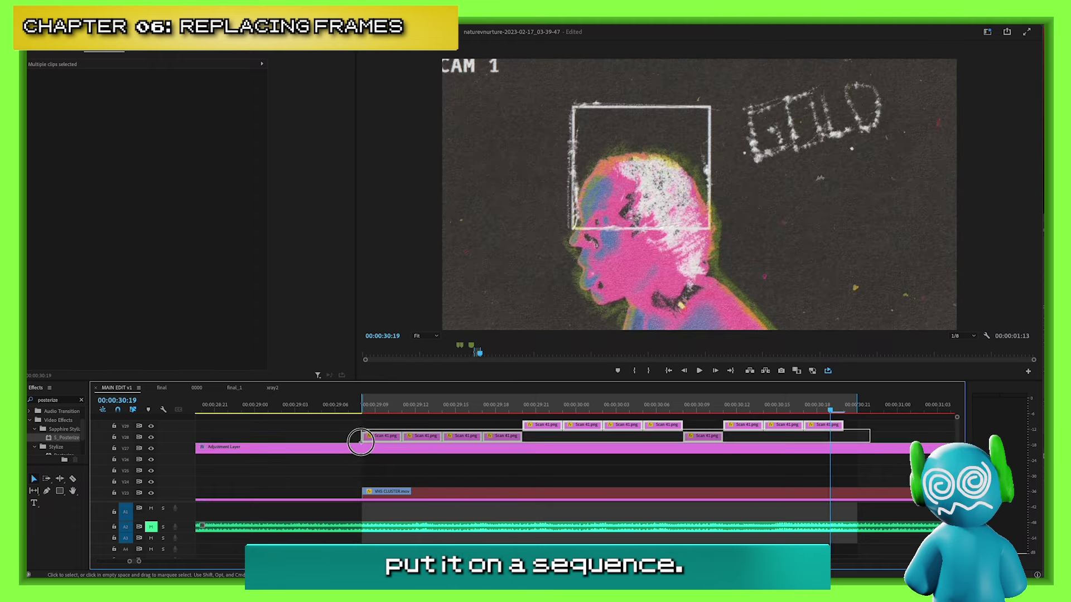
right_click(381, 436)
click(406, 374)
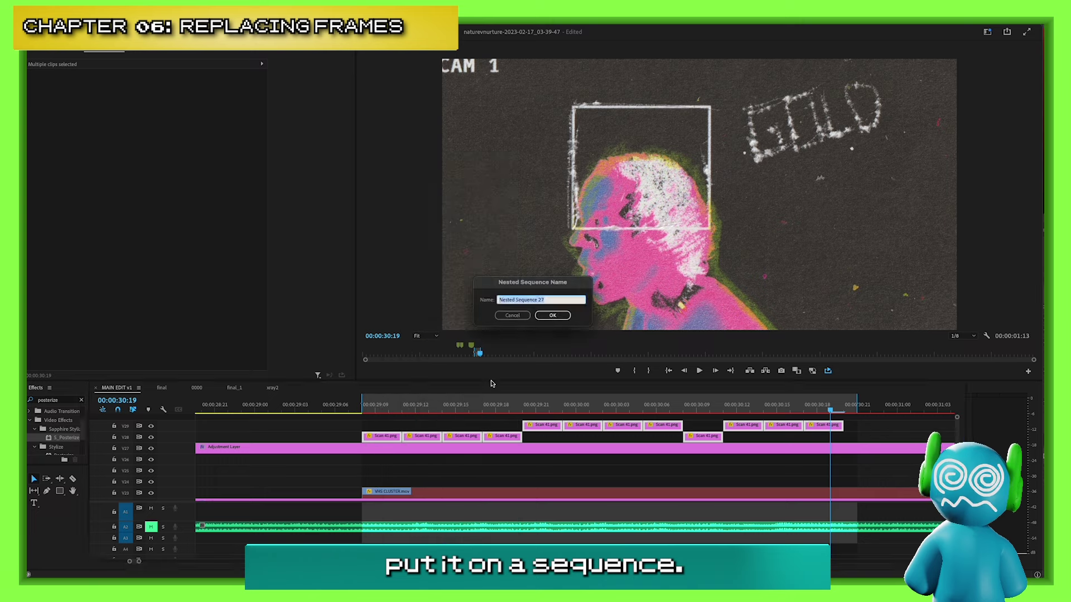
key(Return)
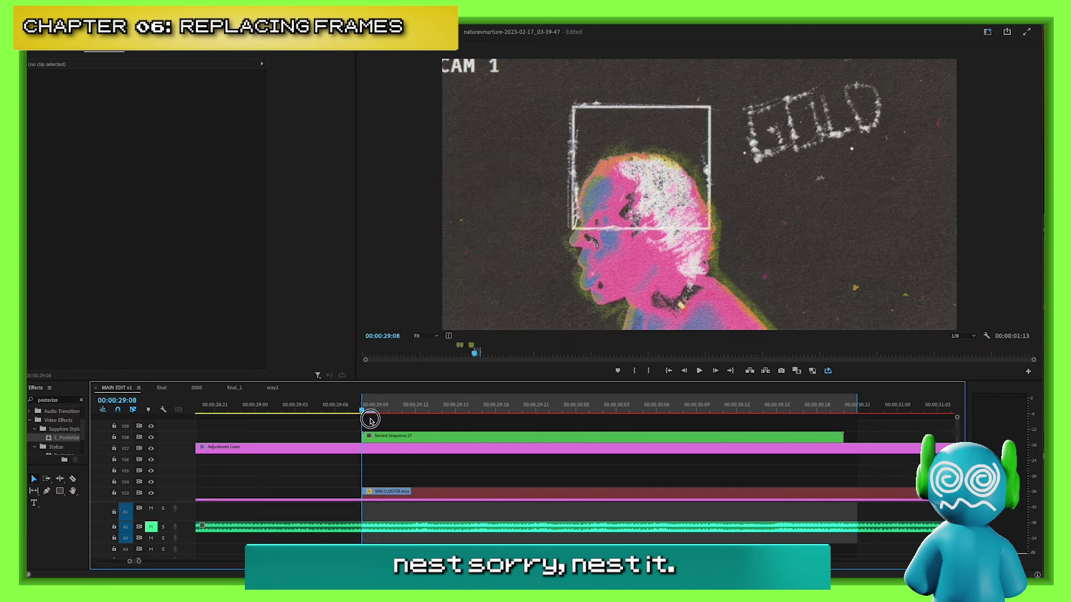
Rate-stretch the end of the nested sequence to the out point at 00:00:30:21 so it fills the marked range.
drag(370, 419, 620, 420)
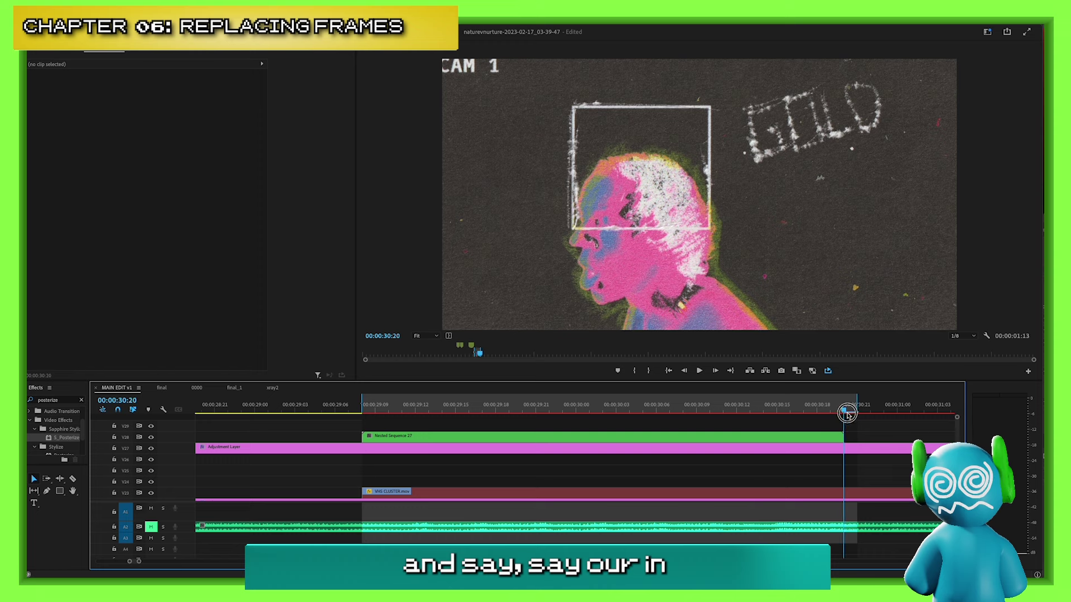
drag(859, 414, 716, 487)
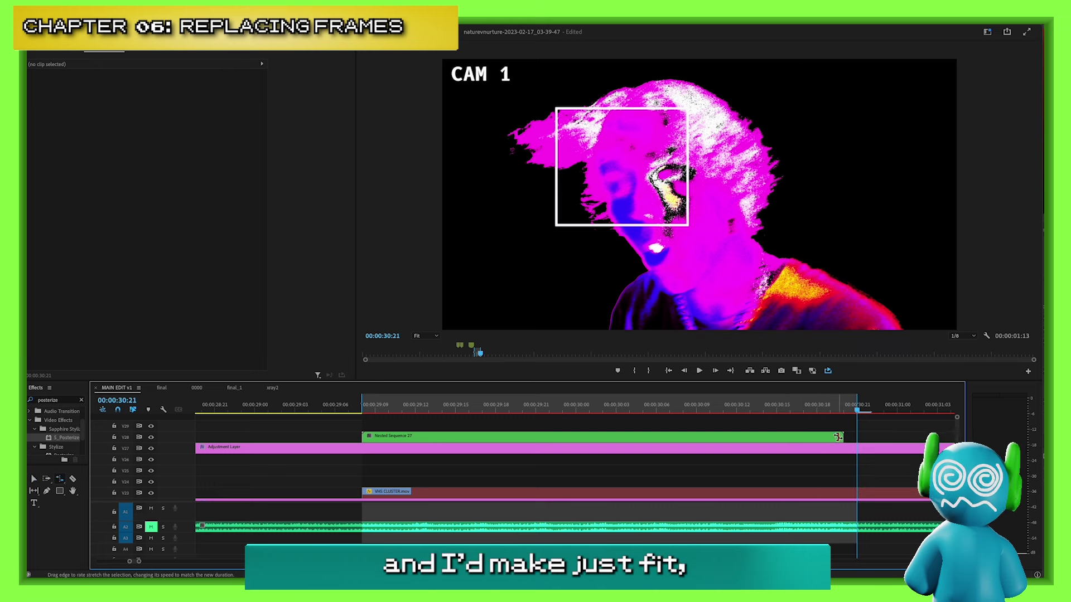
drag(847, 438, 586, 411)
click(843, 410)
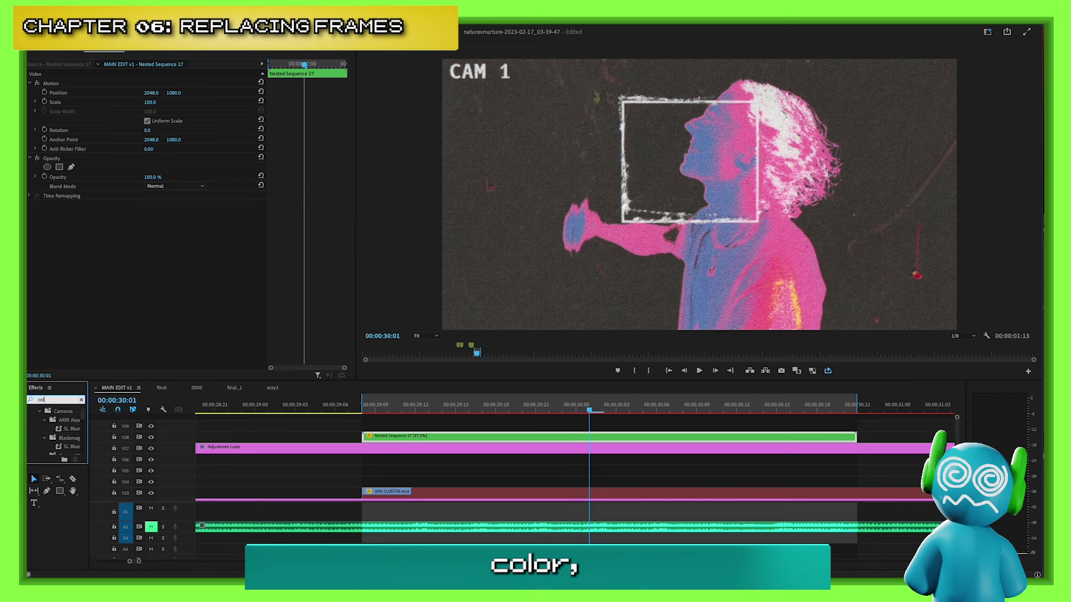
Apply Lumetri Color to the nested sequence, set its Basic Correction contrast to 150, and play back the result.
drag(166, 439, 509, 438)
click(34, 233)
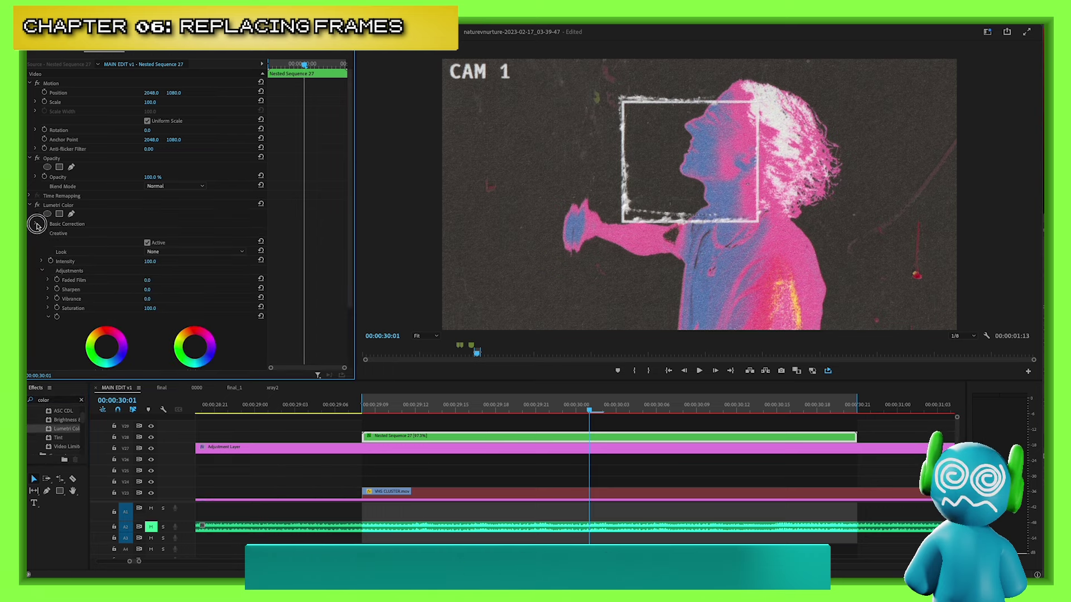
click(37, 225)
drag(155, 354, 239, 354)
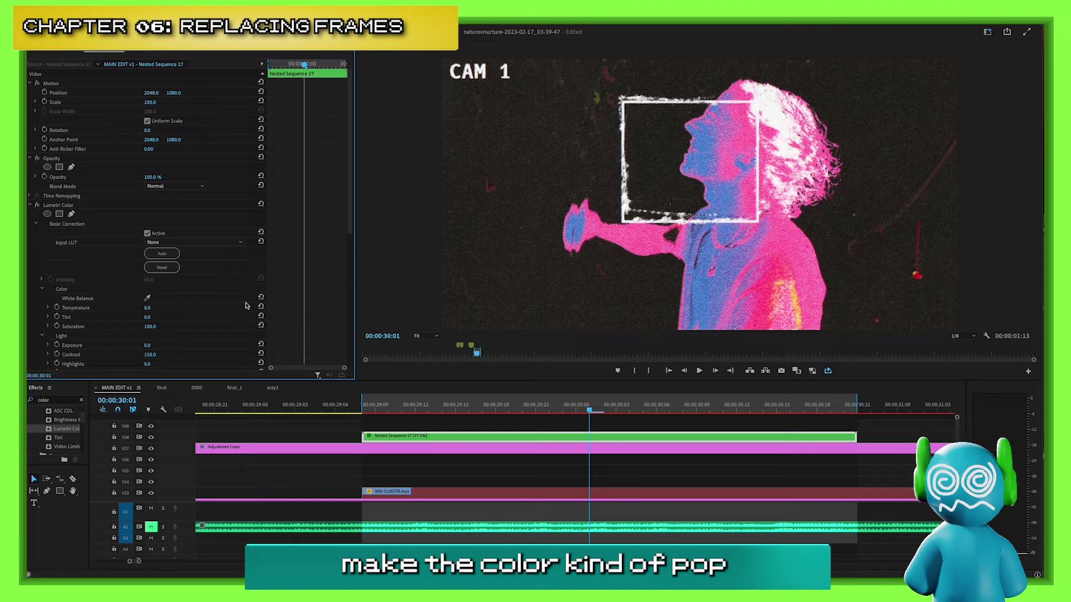
key(space)
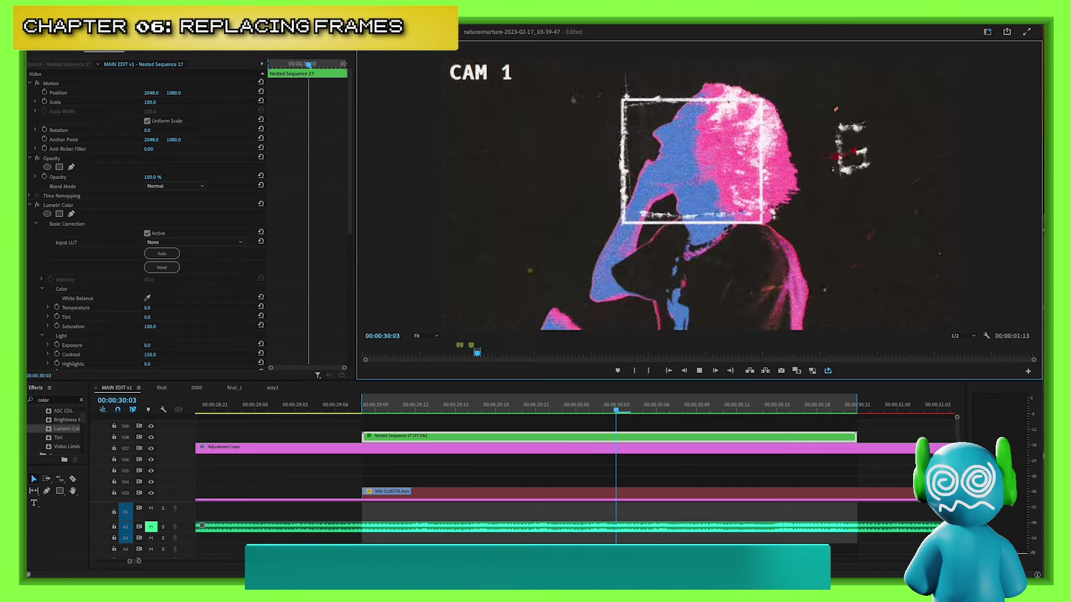